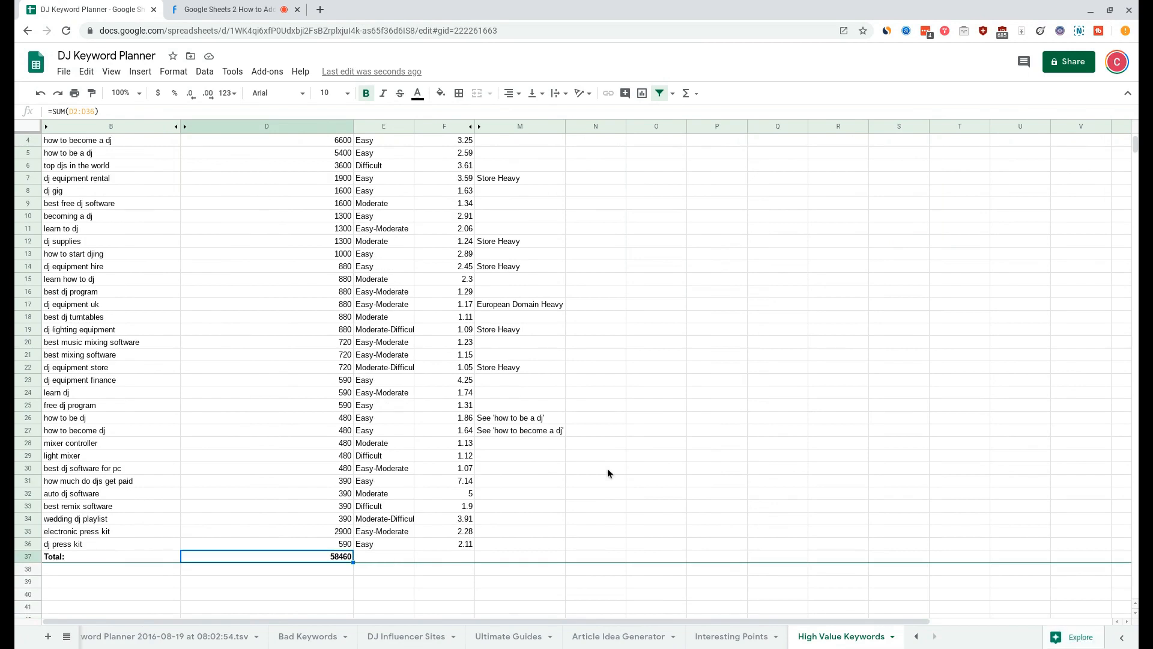
# Step: Clear the monthly searches total in D37 and rebuild it with the SUM function as =SUM(D2:D36)
pyautogui.press('Delete')
pyautogui.click(688, 94)
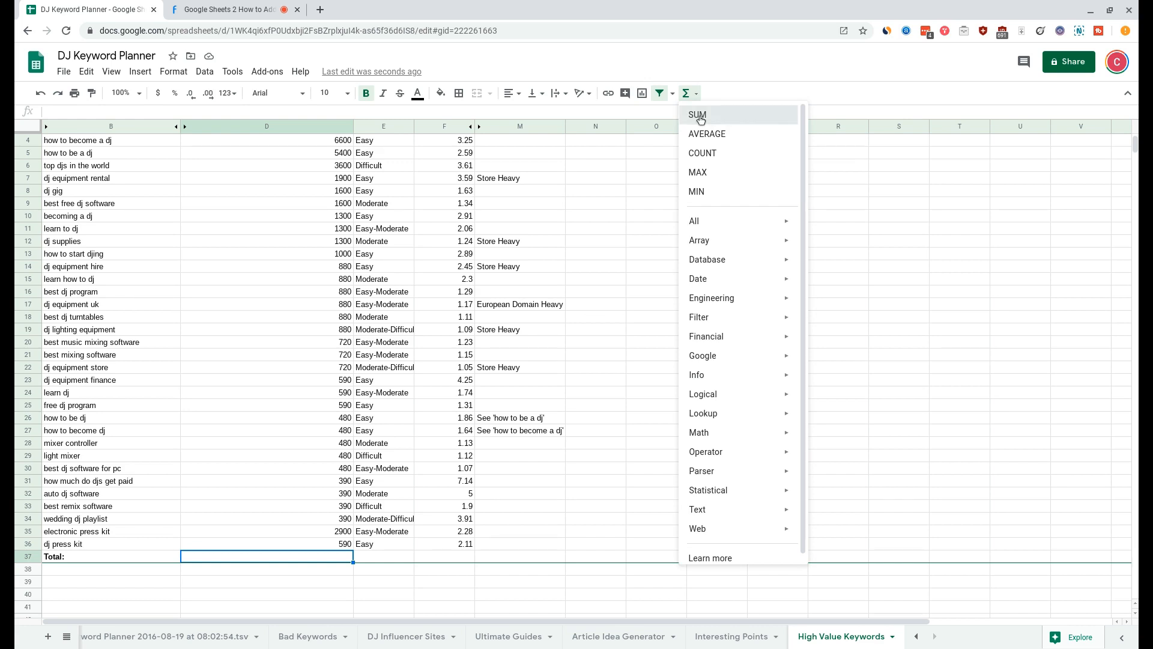
pyautogui.click(699, 116)
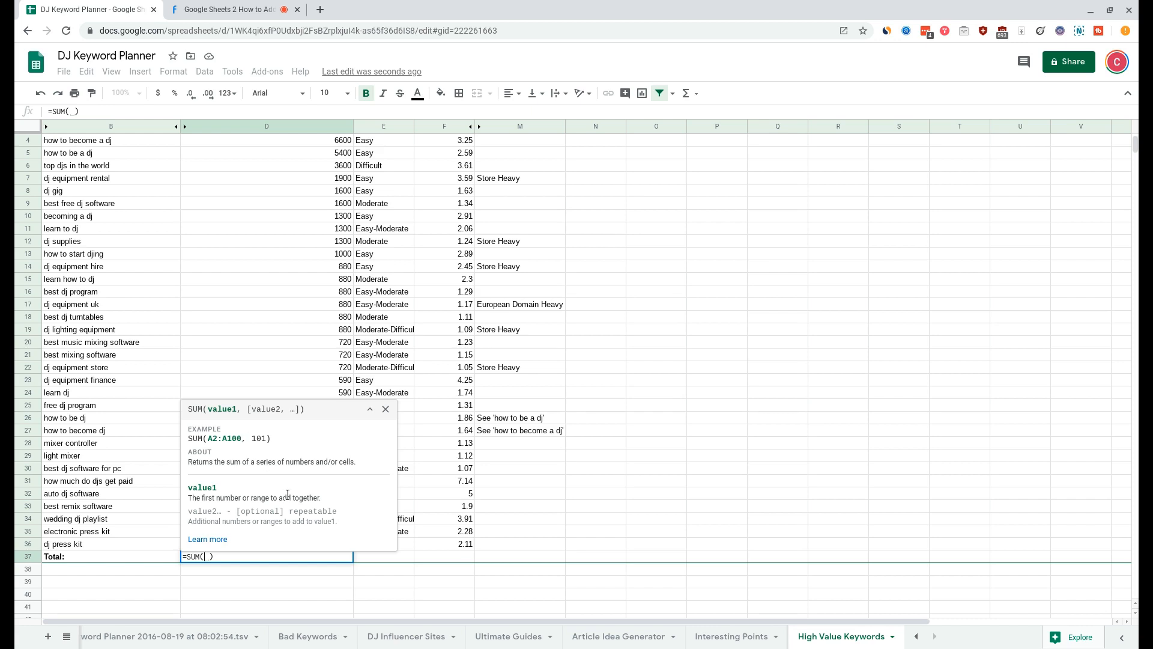
pyautogui.write('D')
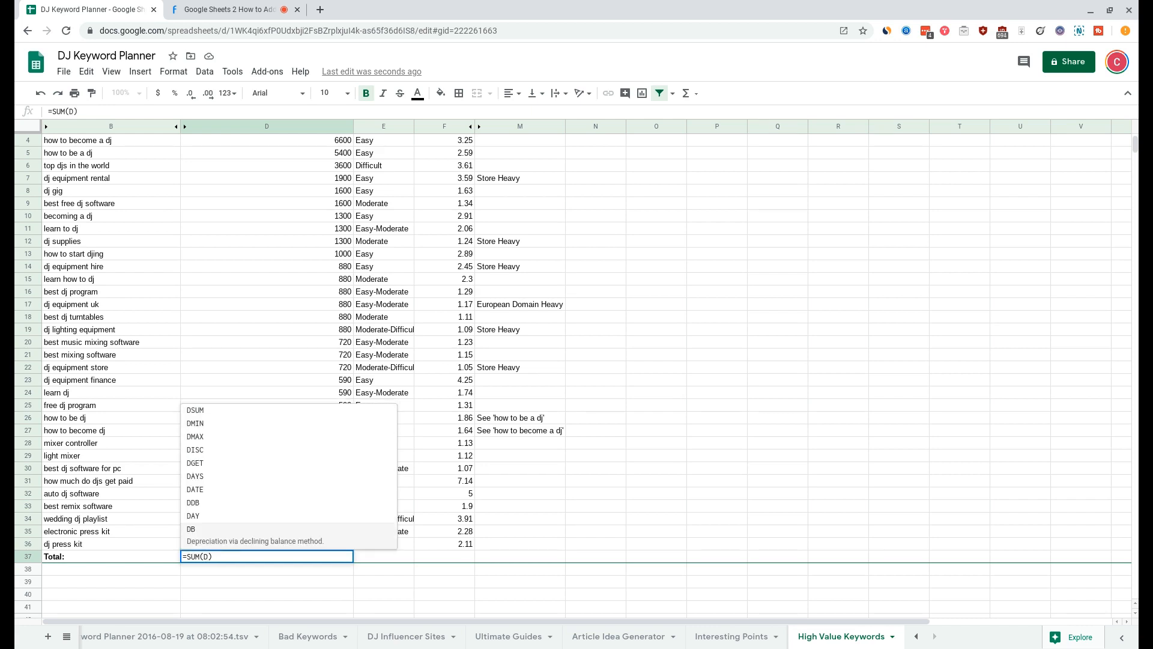
pyautogui.write('2:')
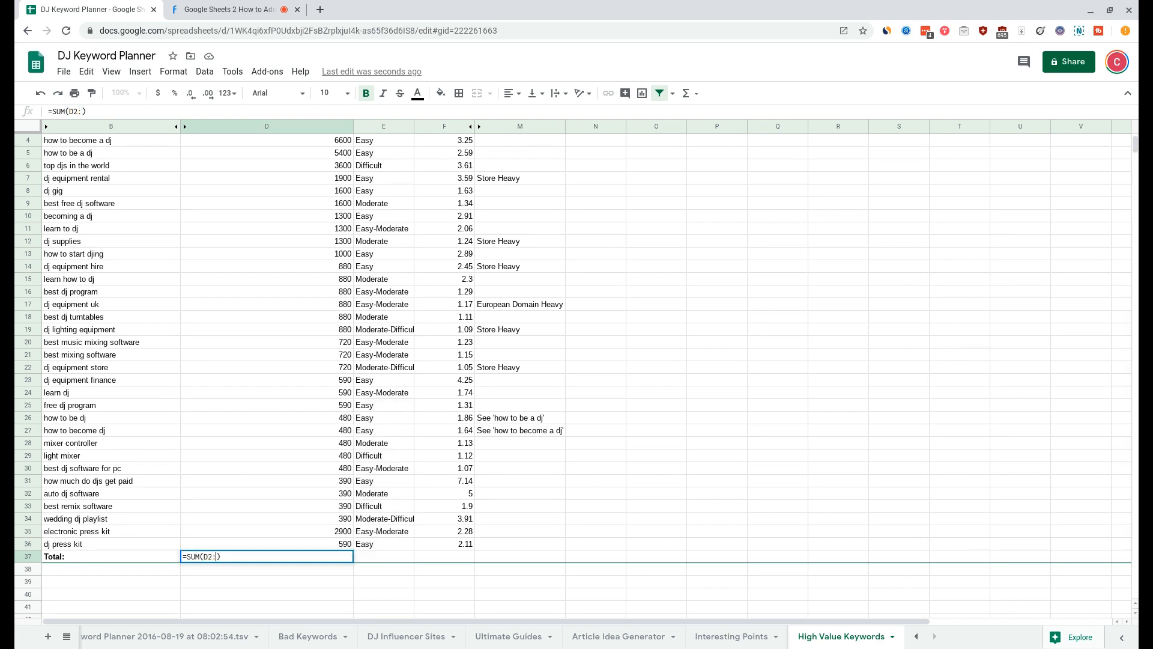
pyautogui.write('D36')
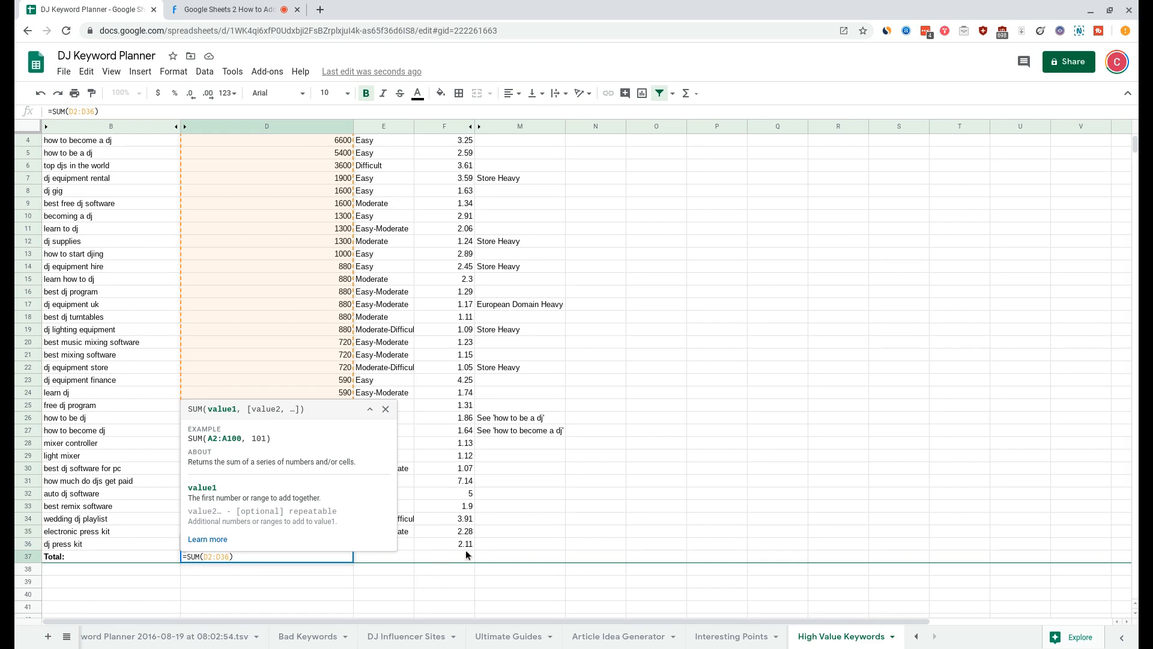
pyautogui.press('Return')
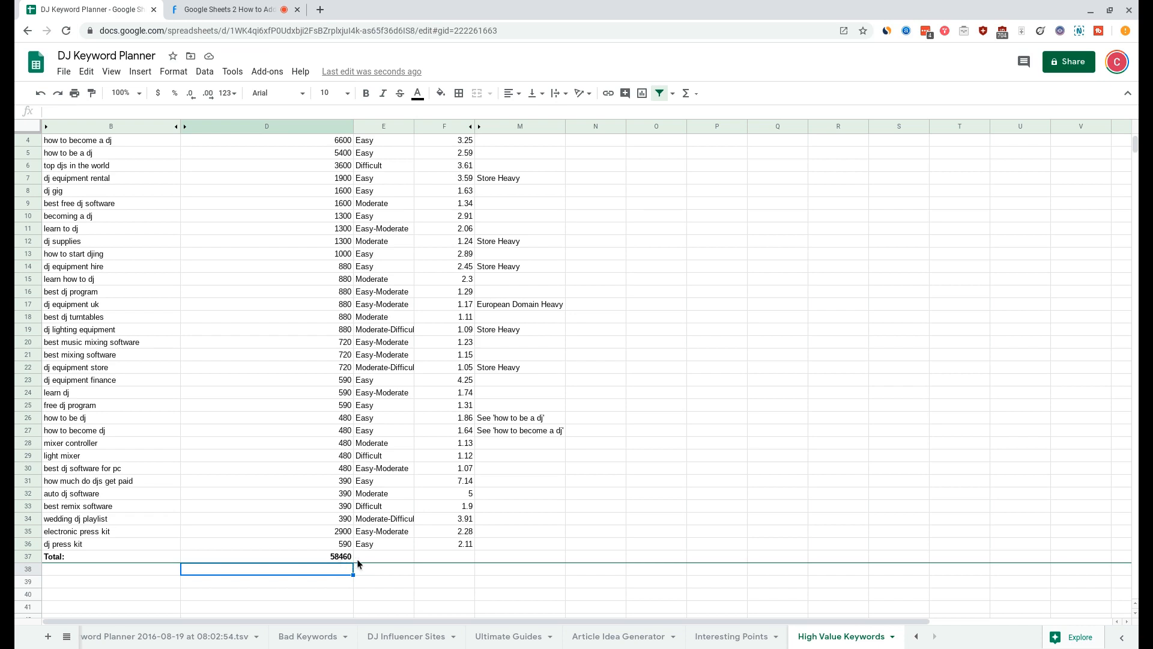
pyautogui.scroll(1, 436, 464)
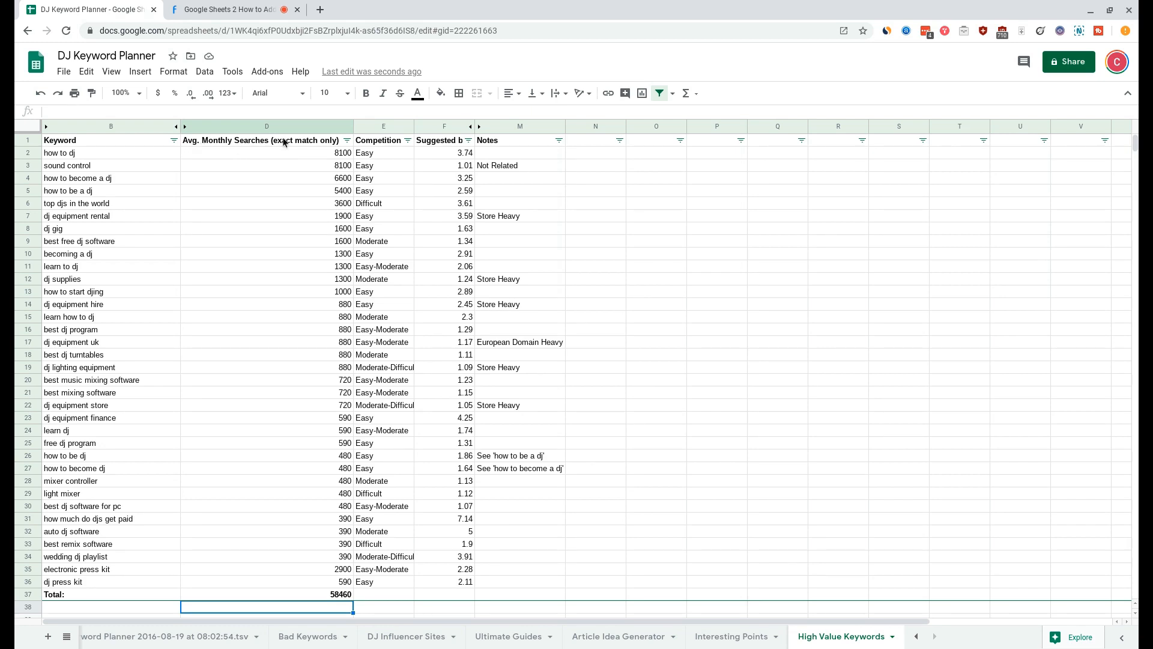
pyautogui.scroll(-3, 256, 254)
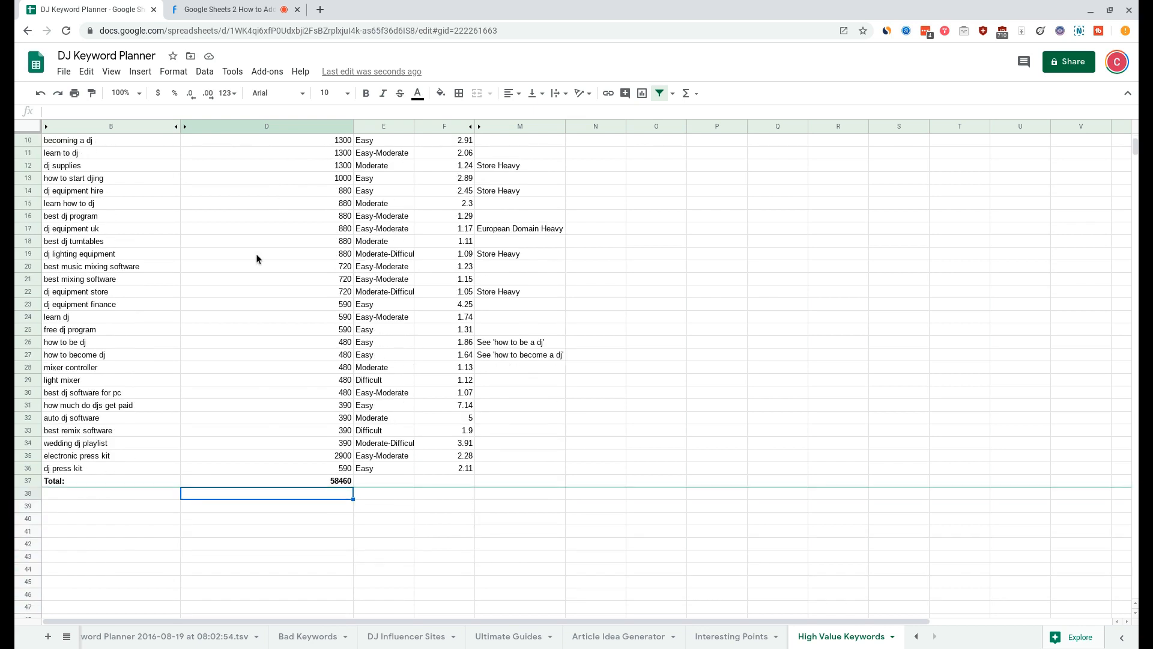
pyautogui.scroll(3, 255, 253)
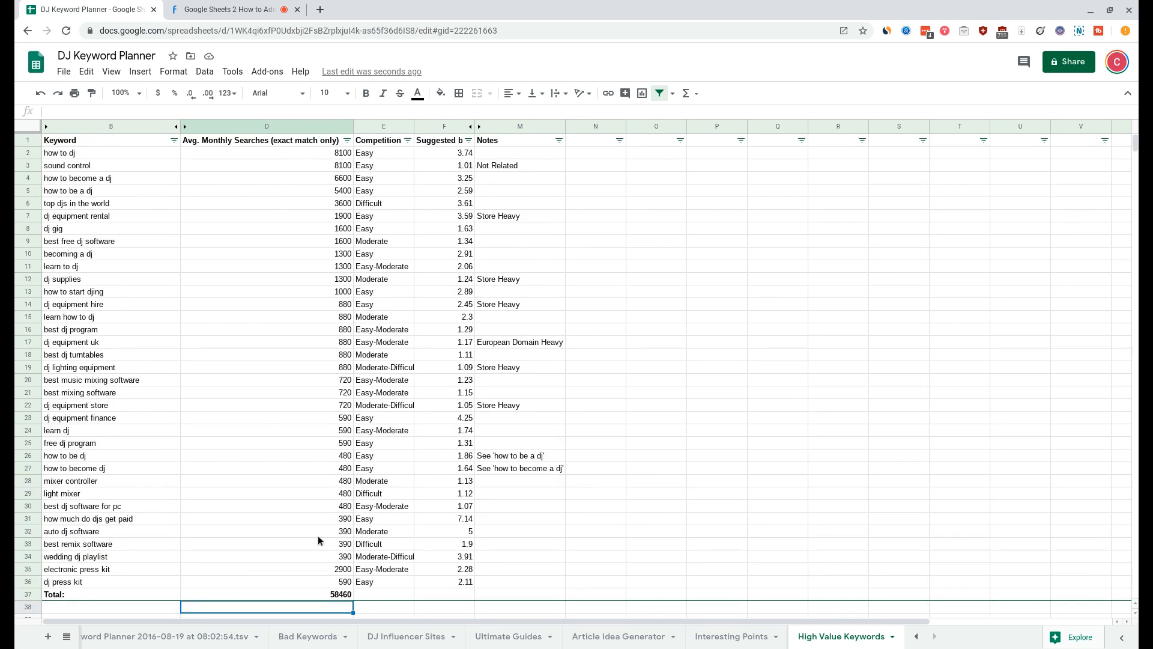
# Step: On the "Keyword Planner 2016-08-19 at 08:02:54.tsv" sheet, add an outer border around cells M3:M9
pyautogui.click(195, 637)
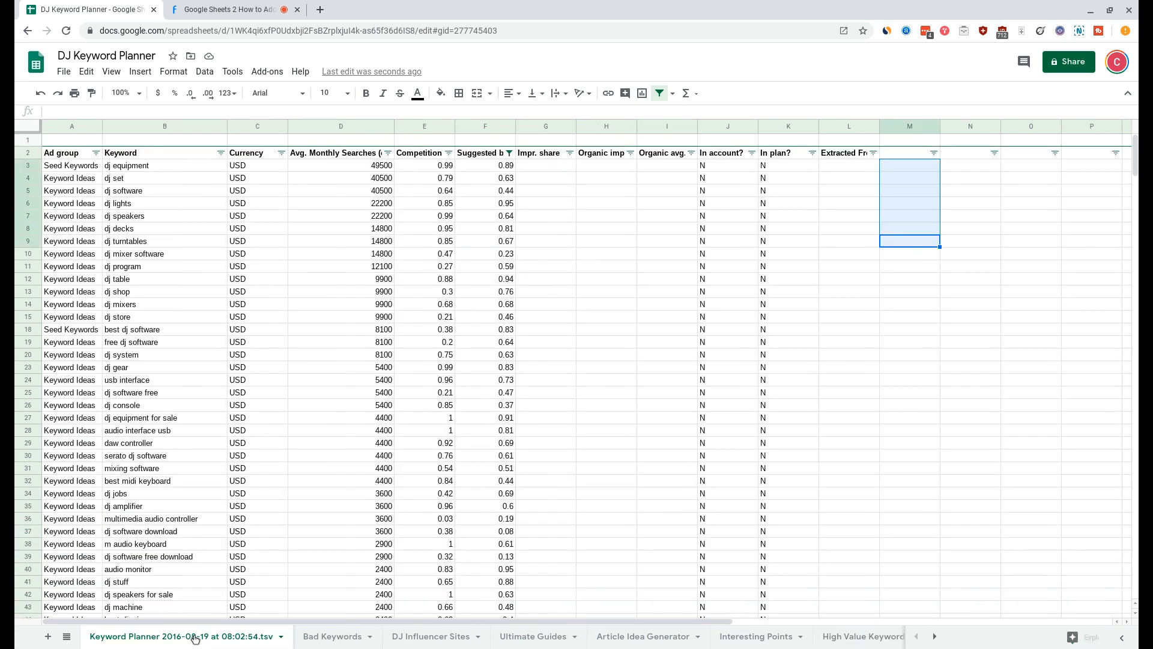
pyautogui.scroll(-4, 885, 322)
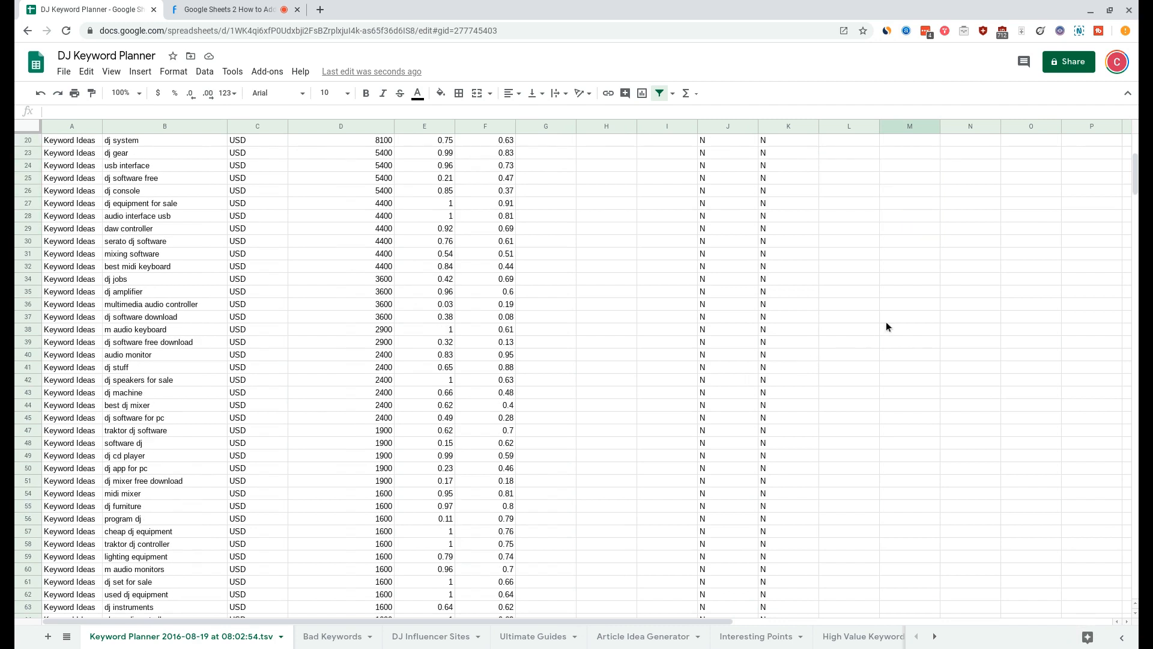
pyautogui.scroll(4, 885, 322)
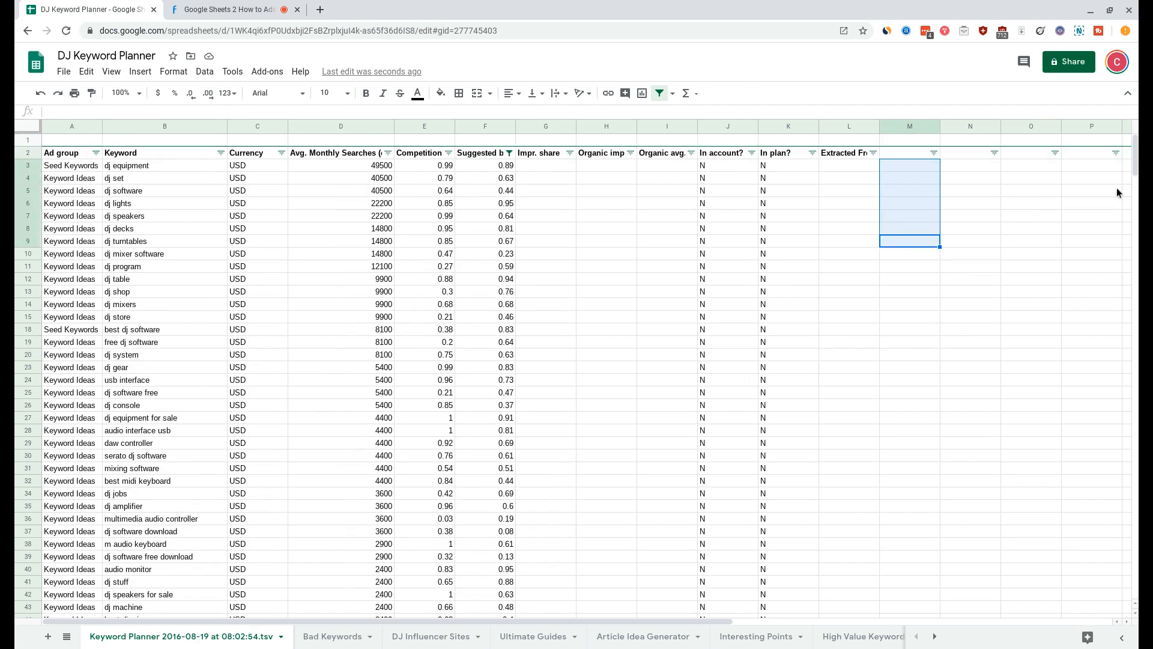
pyautogui.moveTo(1133, 174); pyautogui.dragTo(1108, 286)
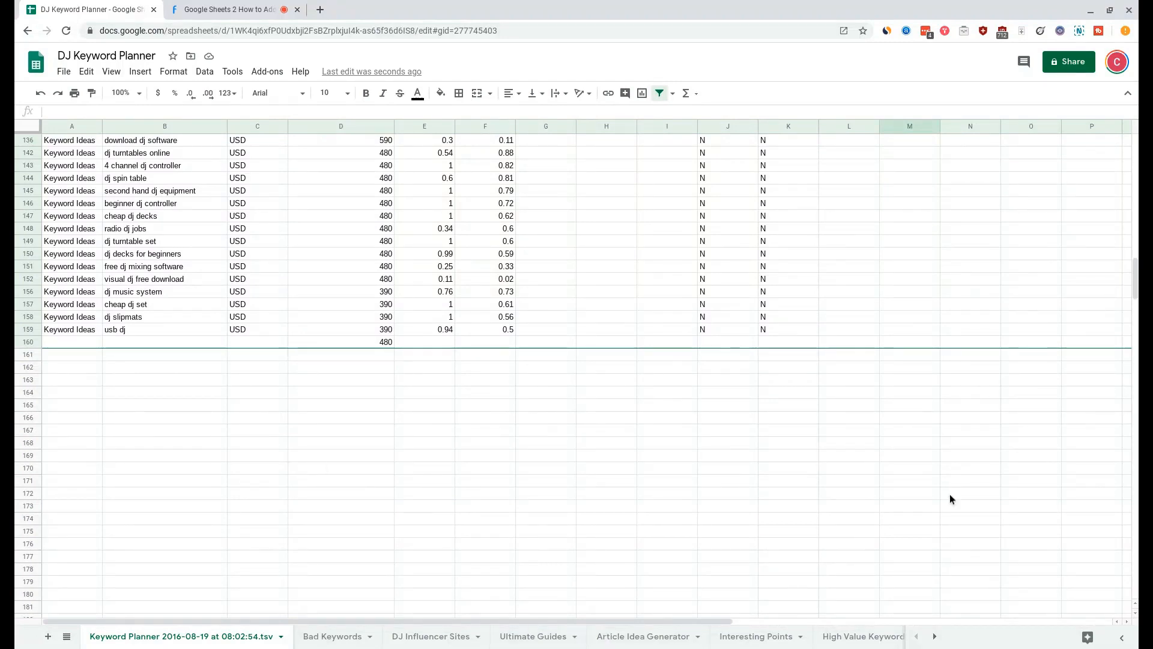
pyautogui.moveTo(1135, 278); pyautogui.dragTo(1135, 151)
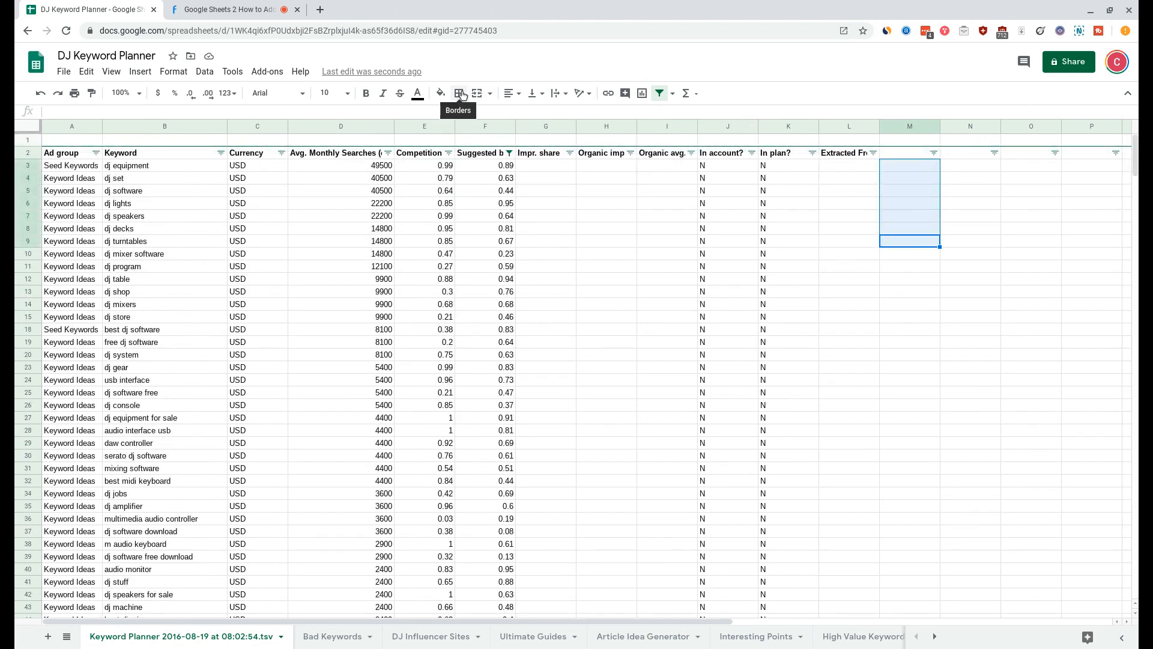
pyautogui.click(460, 94)
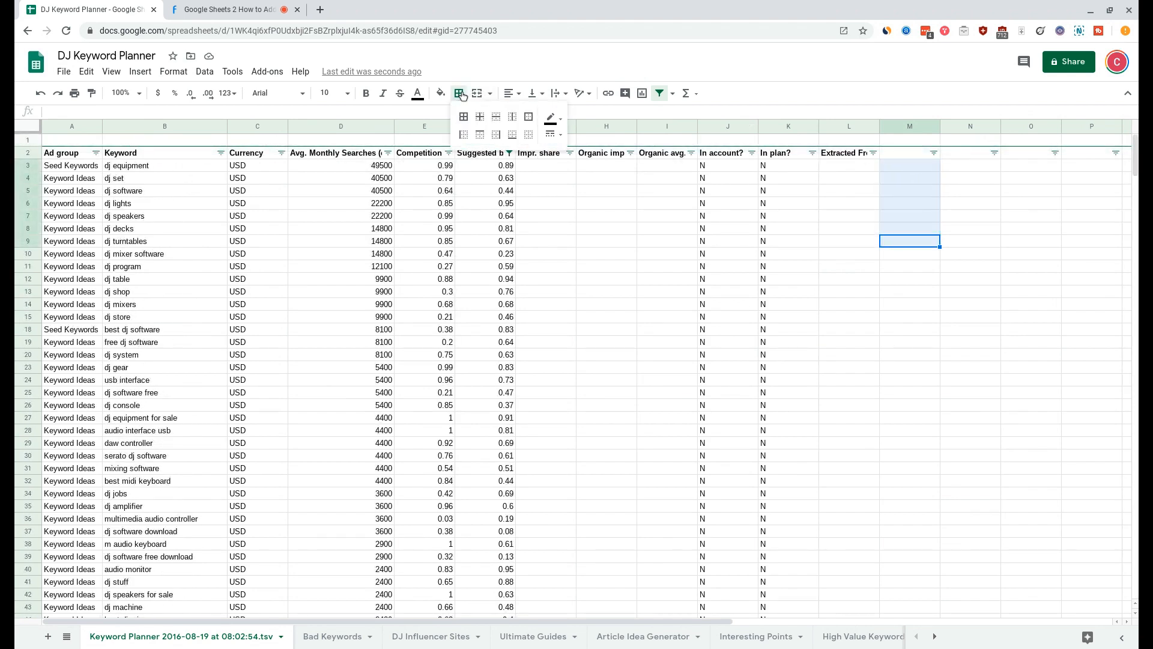
pyautogui.click(531, 118)
pyautogui.click(874, 281)
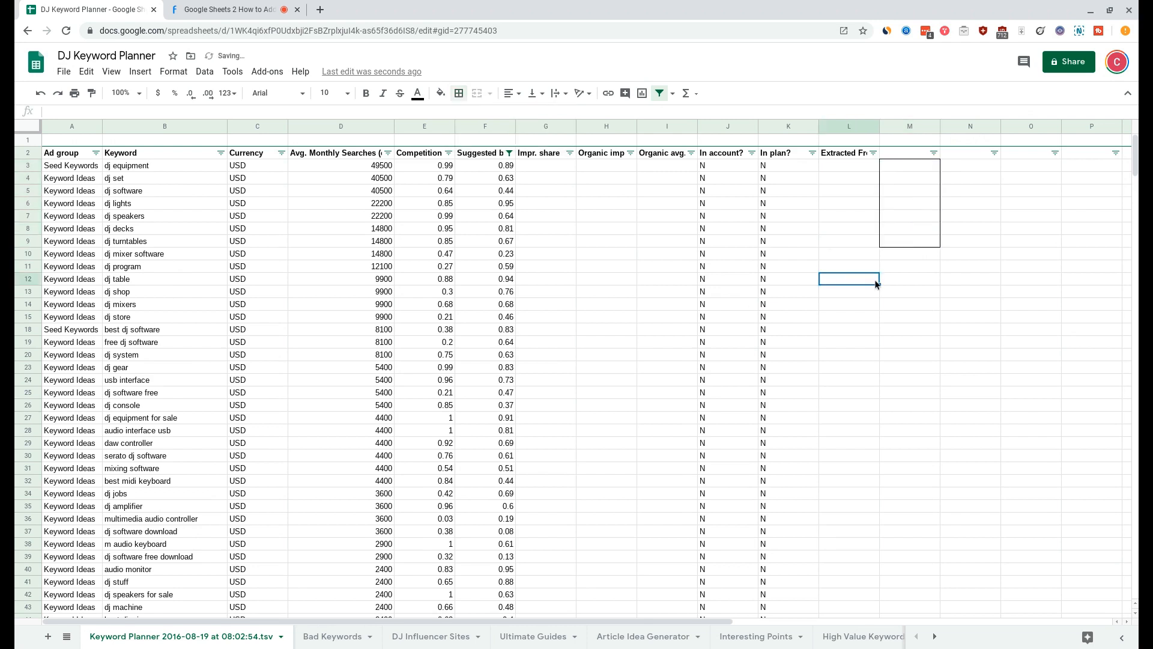
# Step: Enter the label "Total" in M3, the first cell of the bordered box
pyautogui.click(911, 172)
pyautogui.write('Total')
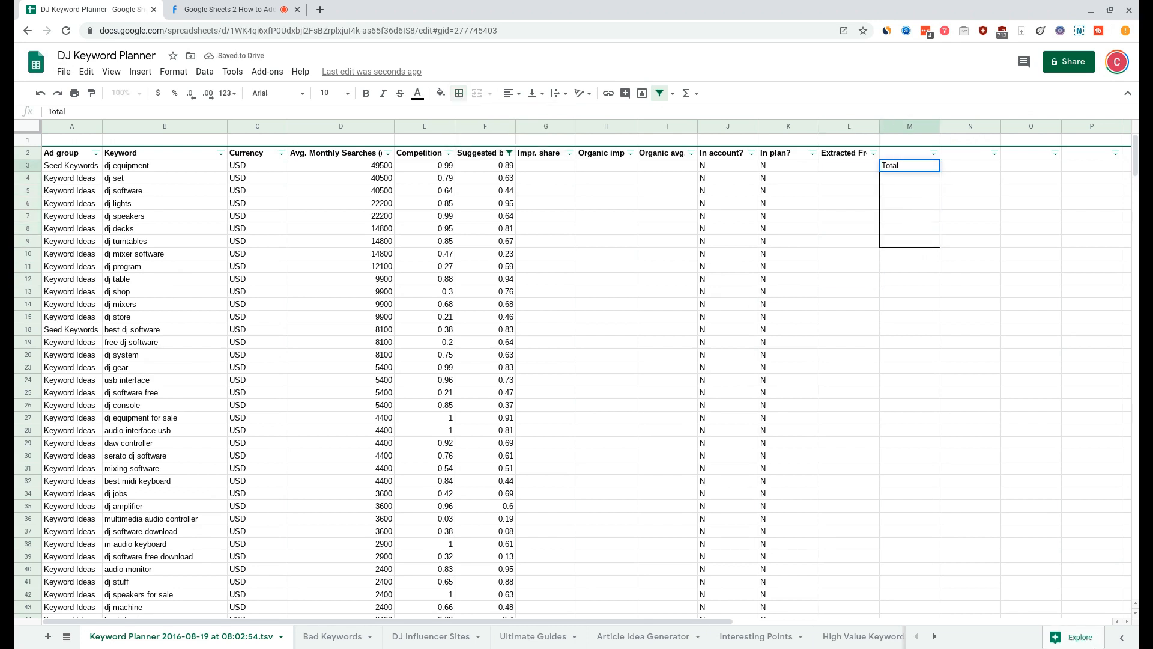
pyautogui.press('Return')
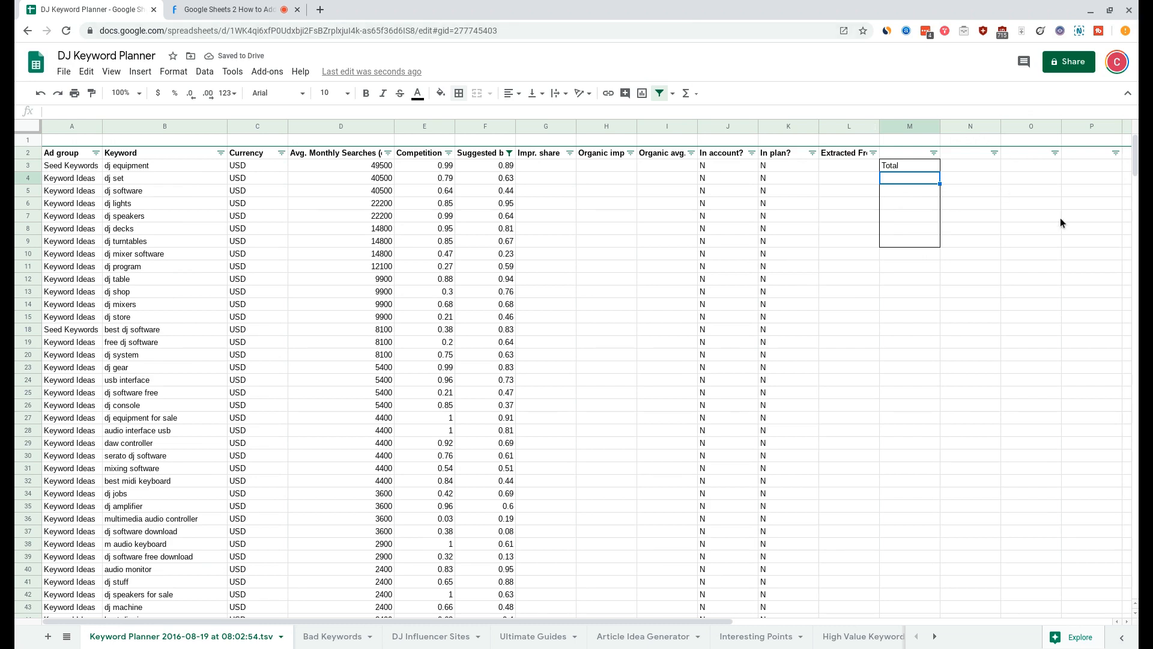
# Step: Enter the open-ended formula =SUM(D3:D) in M4 to add up the average monthly searches column
pyautogui.write('=')
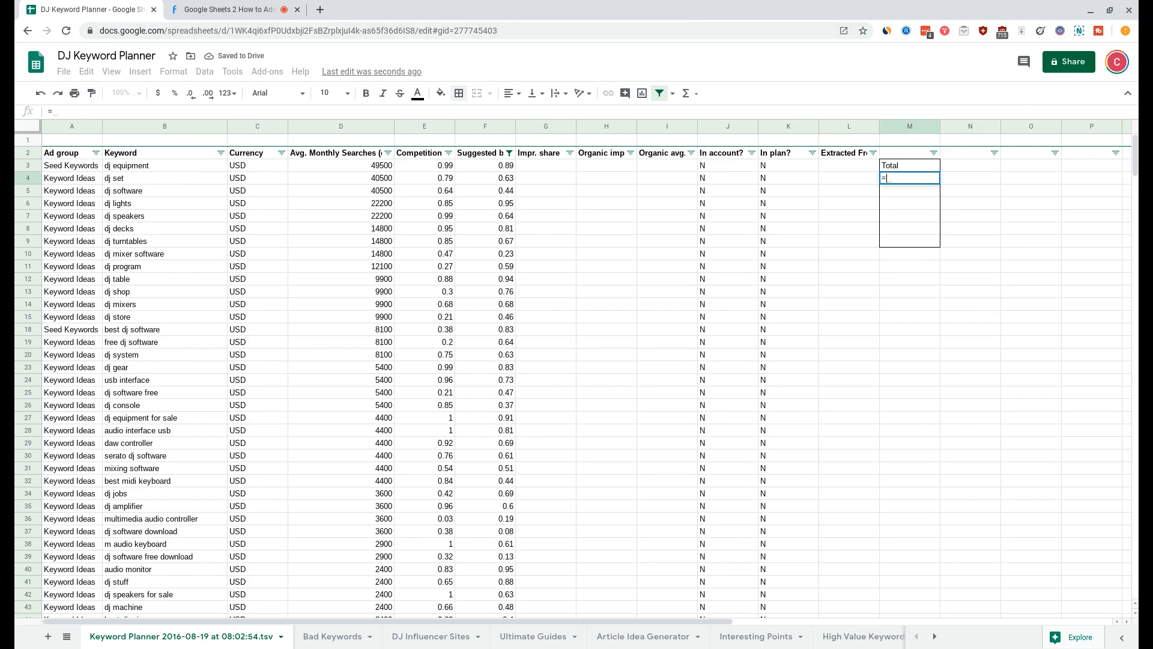
pyautogui.write('SUM')
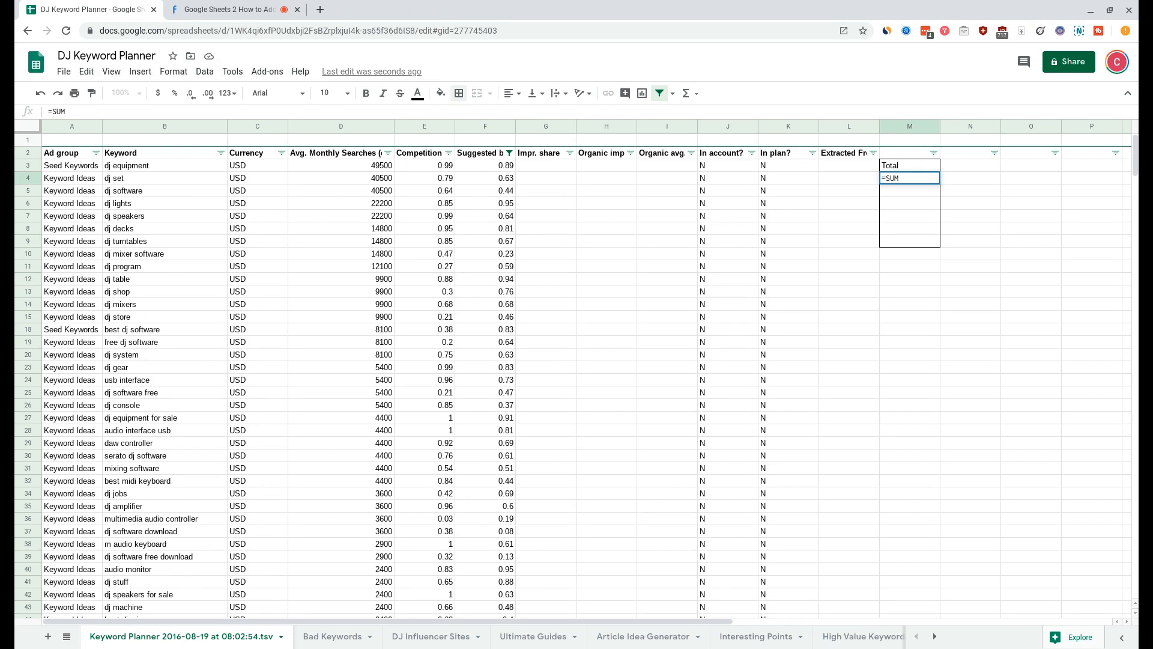
pyautogui.write('(')
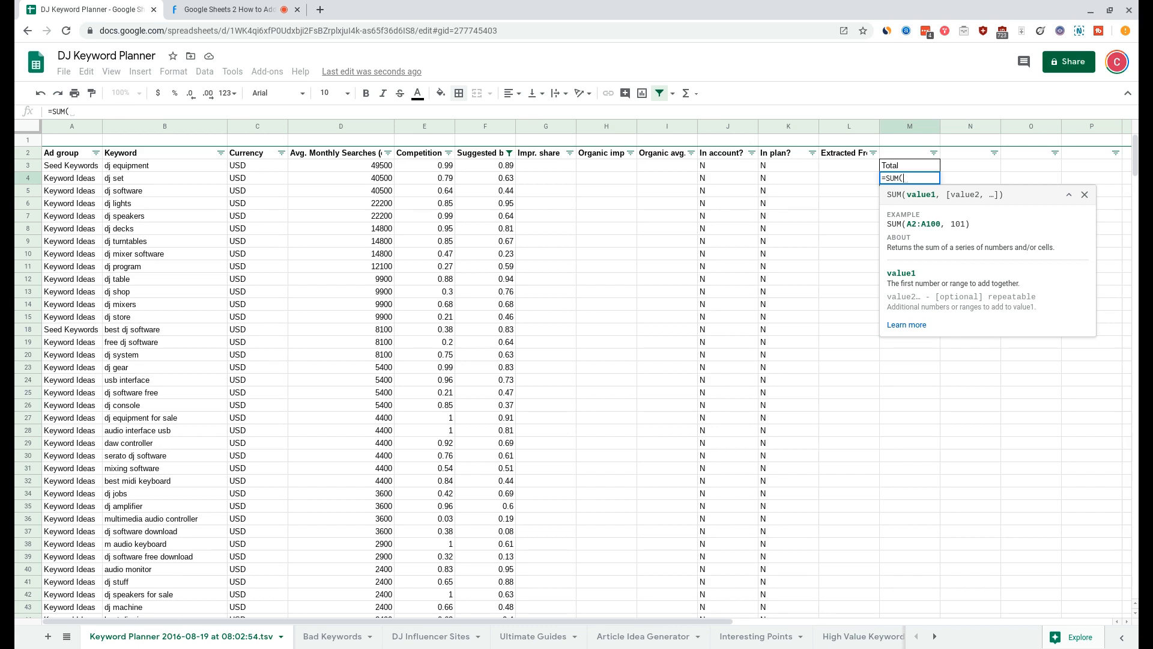
pyautogui.write('D')
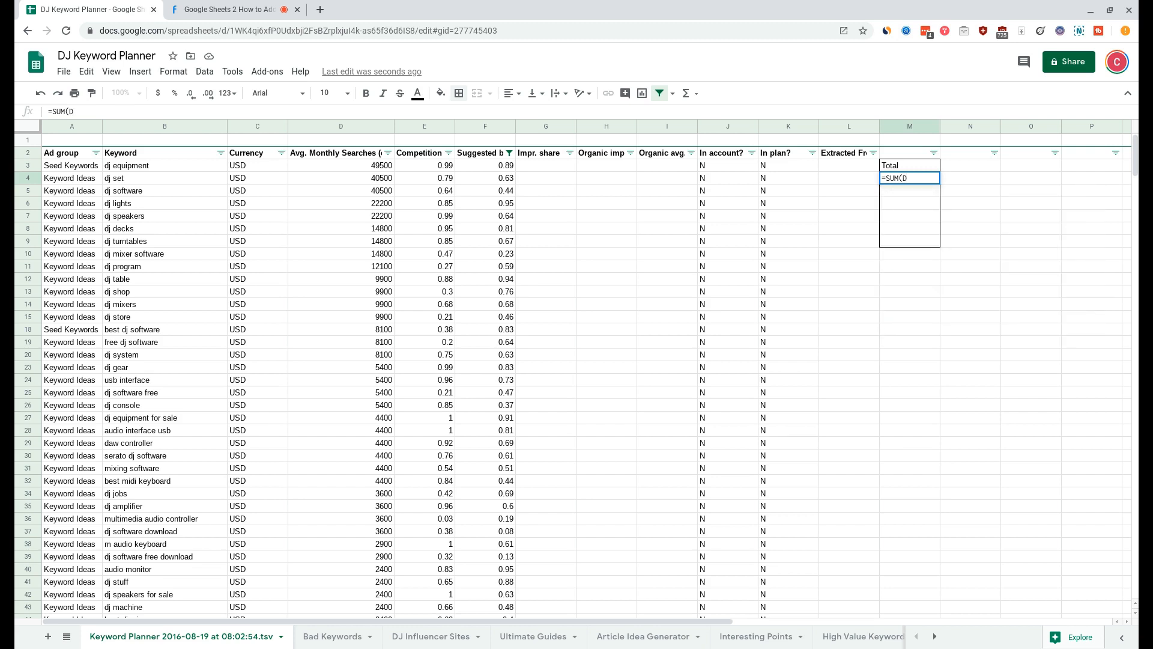
pyautogui.write('3')
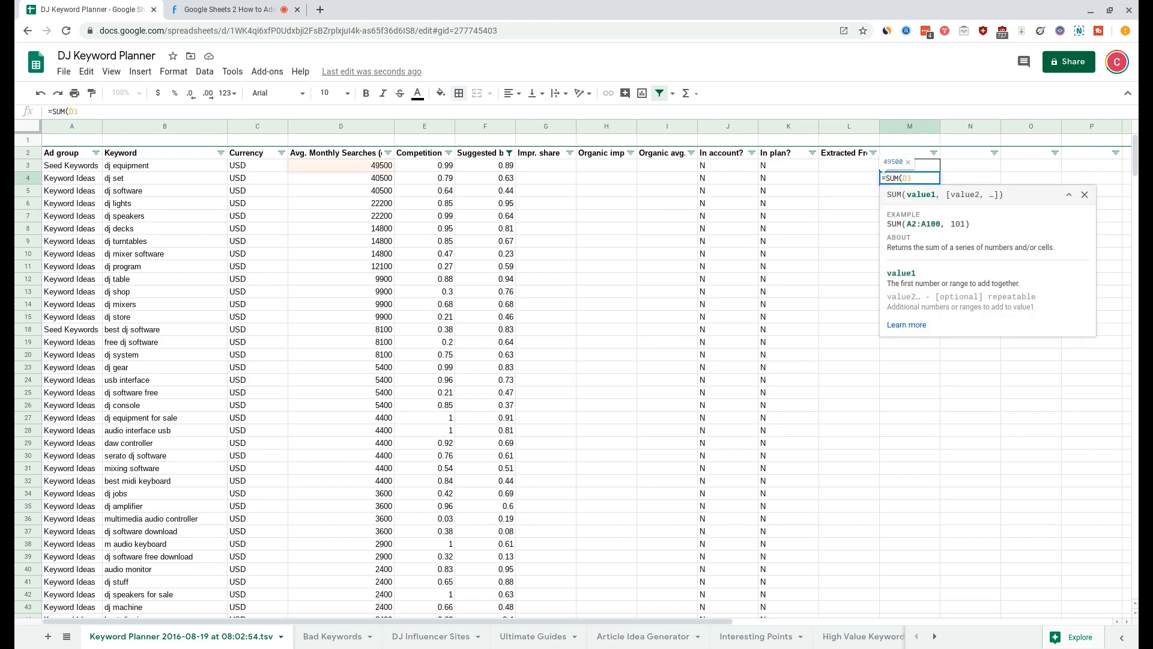
pyautogui.write(':')
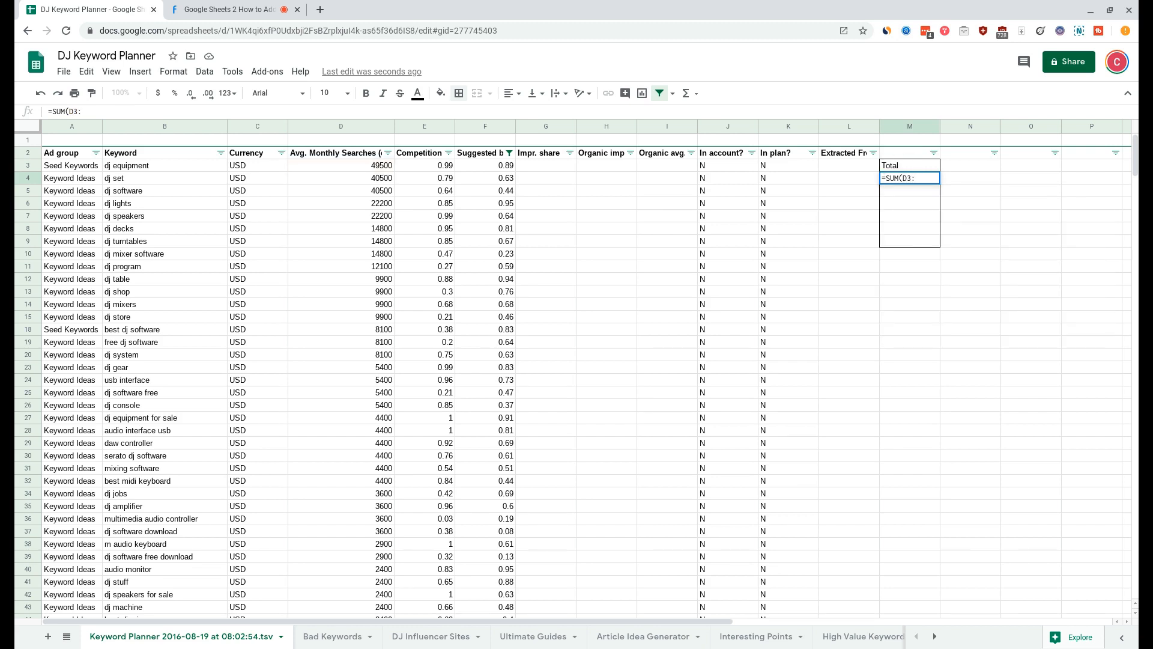
pyautogui.write('D')
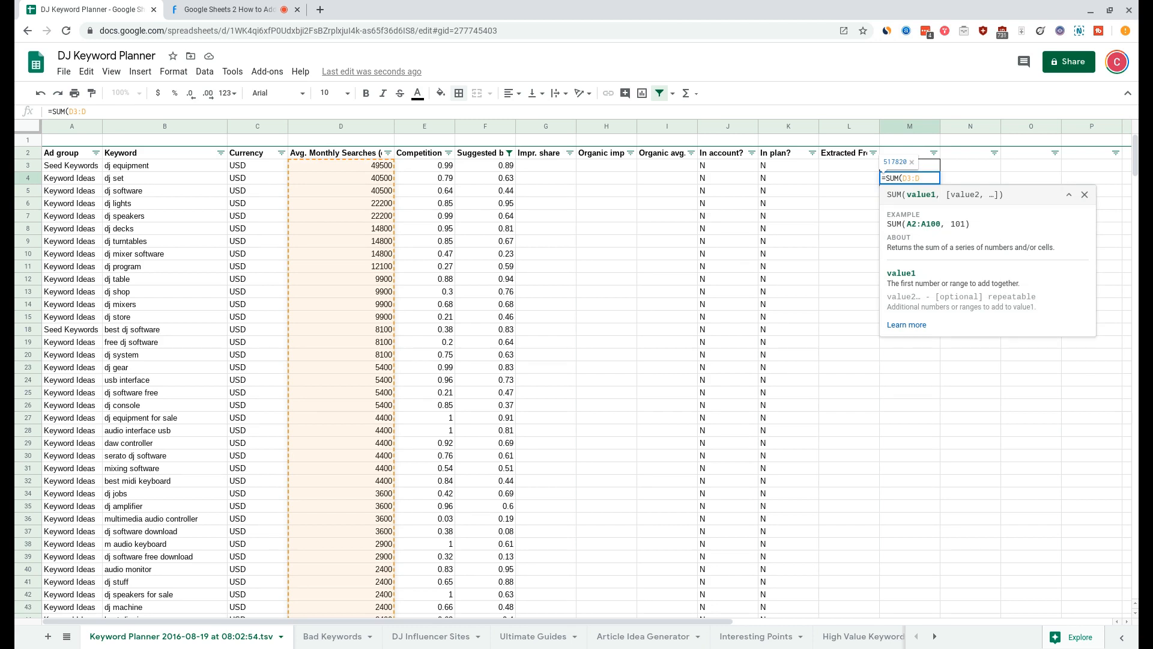
pyautogui.write(')')
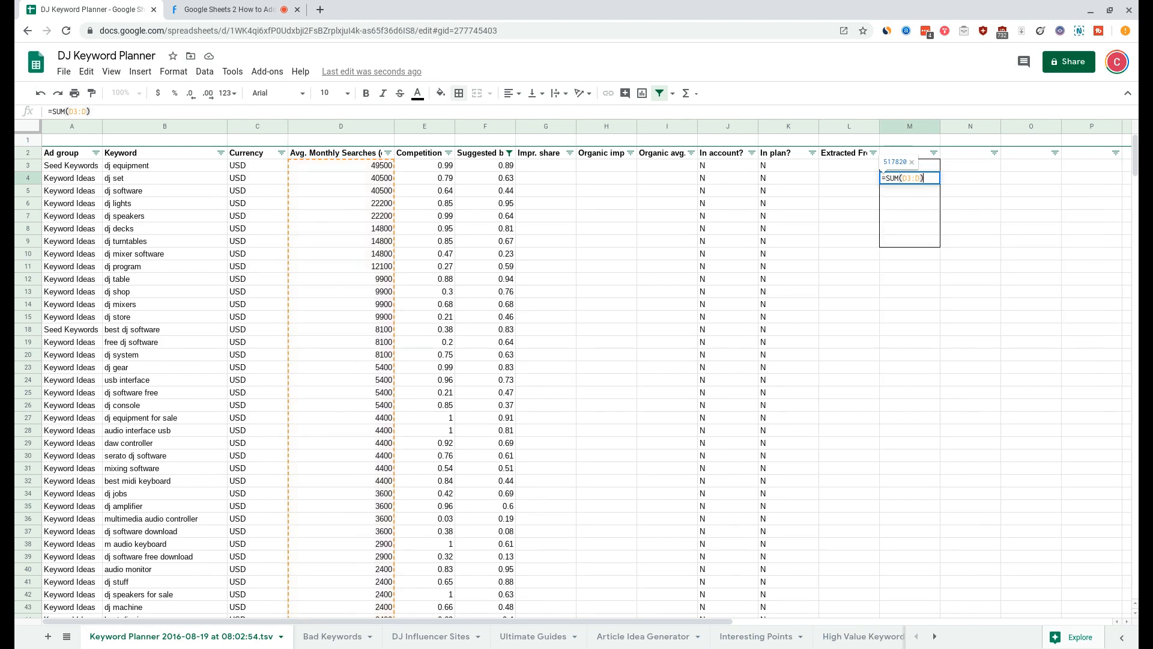
pyautogui.press('Return')
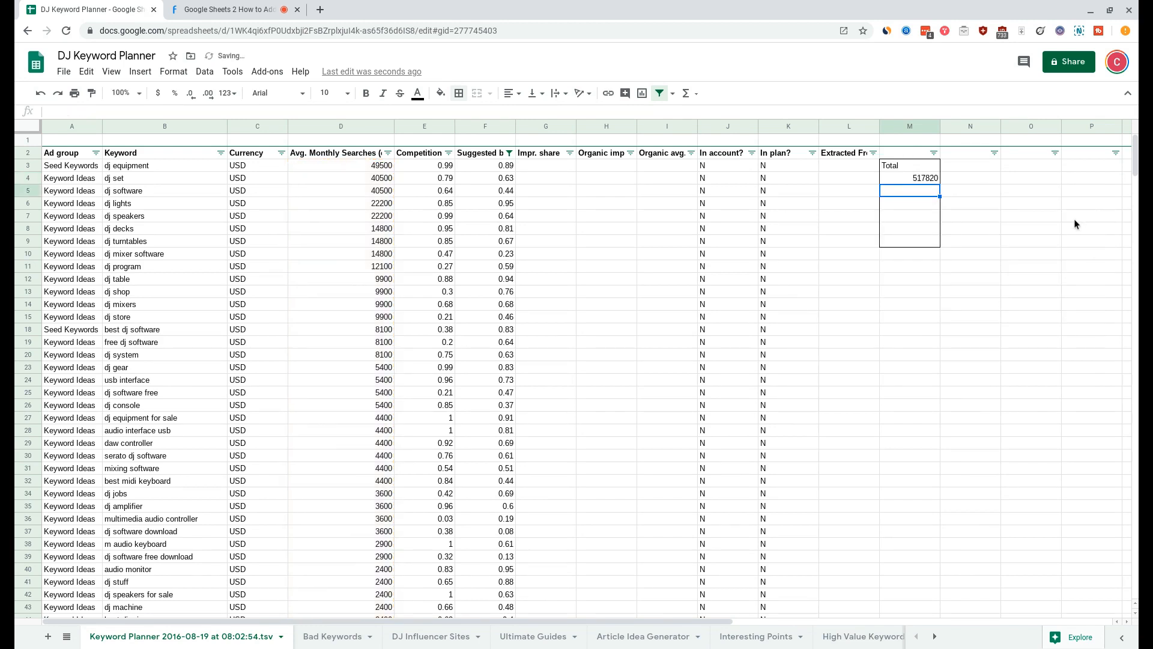
# Step: Inspect the range reference in the M4 total formula, closing the function help and leaving the formula as it is
pyautogui.click(910, 177)
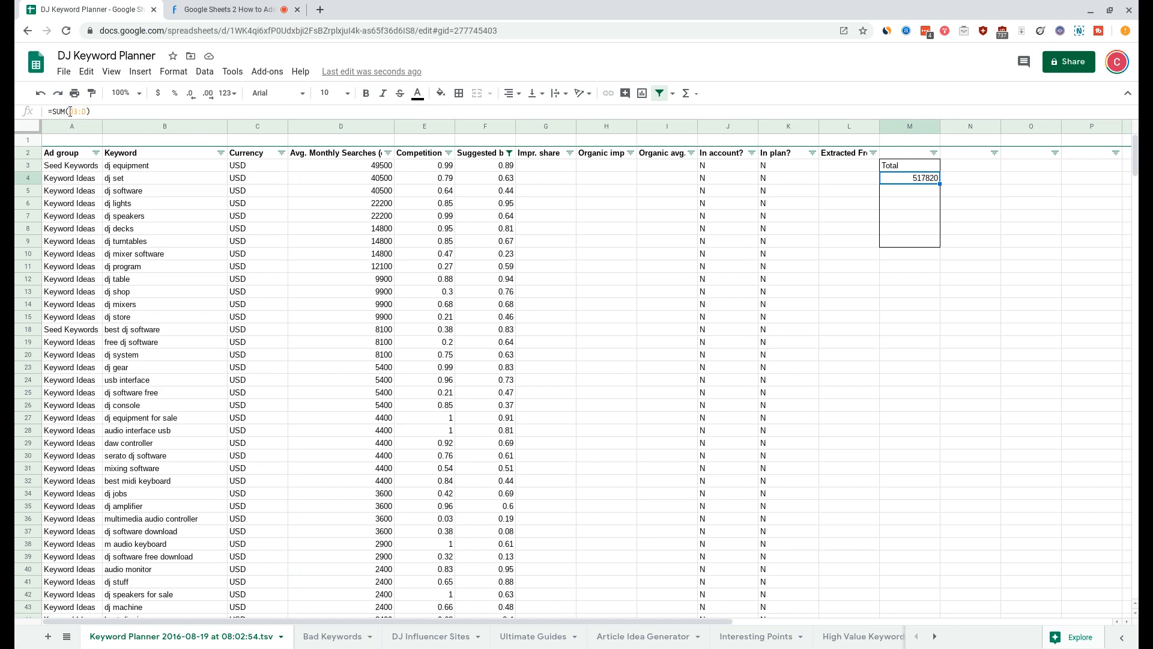
pyautogui.click(73, 112)
pyautogui.doubleClick(76, 112)
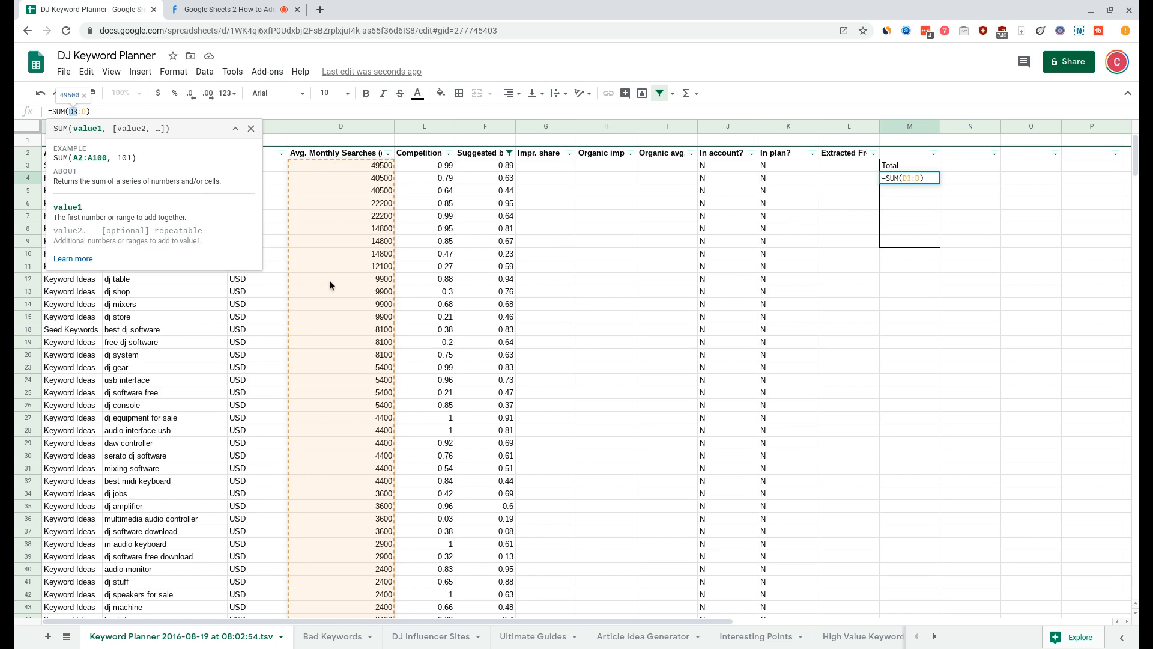
pyautogui.click(251, 128)
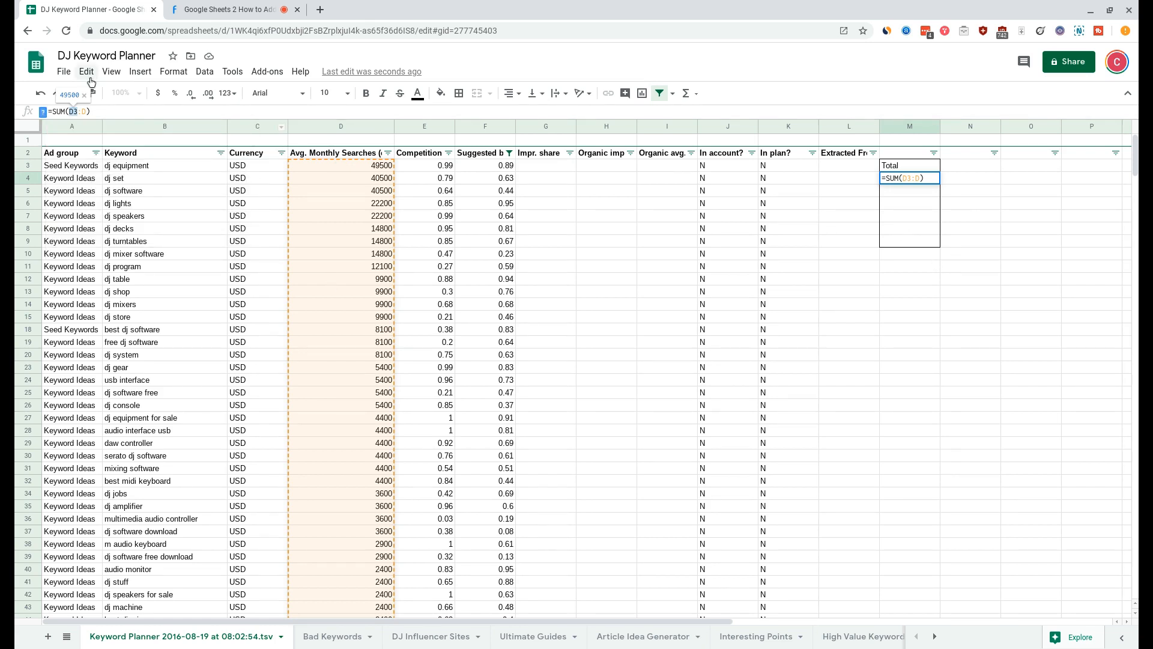
pyautogui.press('Return')
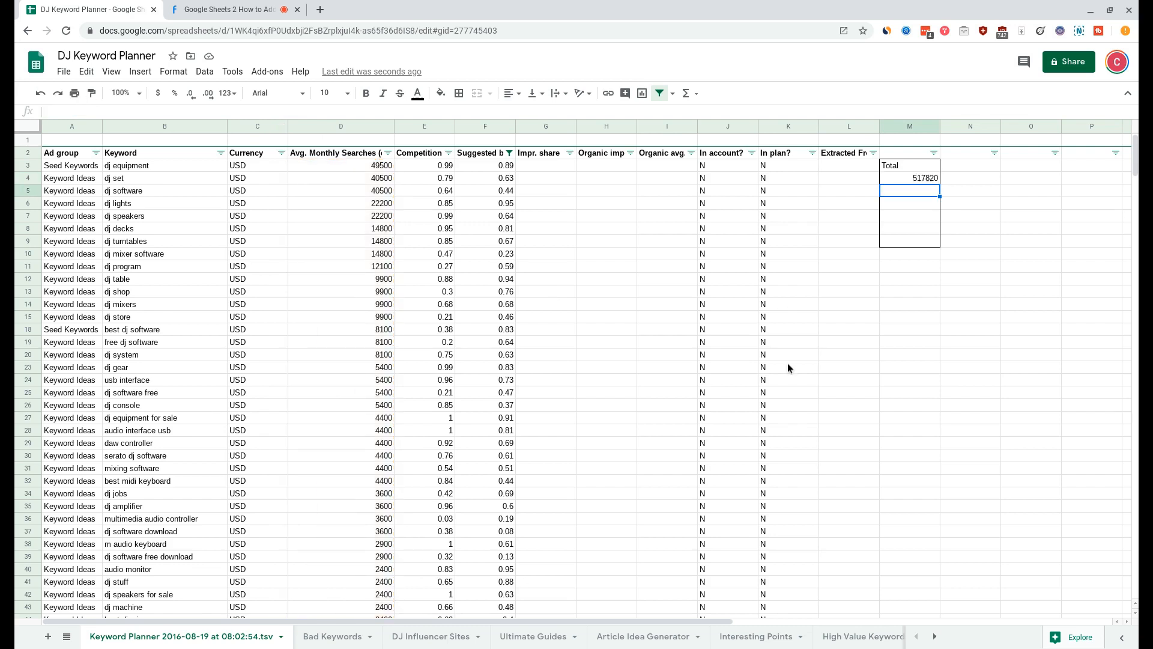
# Step: Add the value 1000 in D161, directly below the last entry of the monthly searches column
pyautogui.scroll(-20, 856, 387)
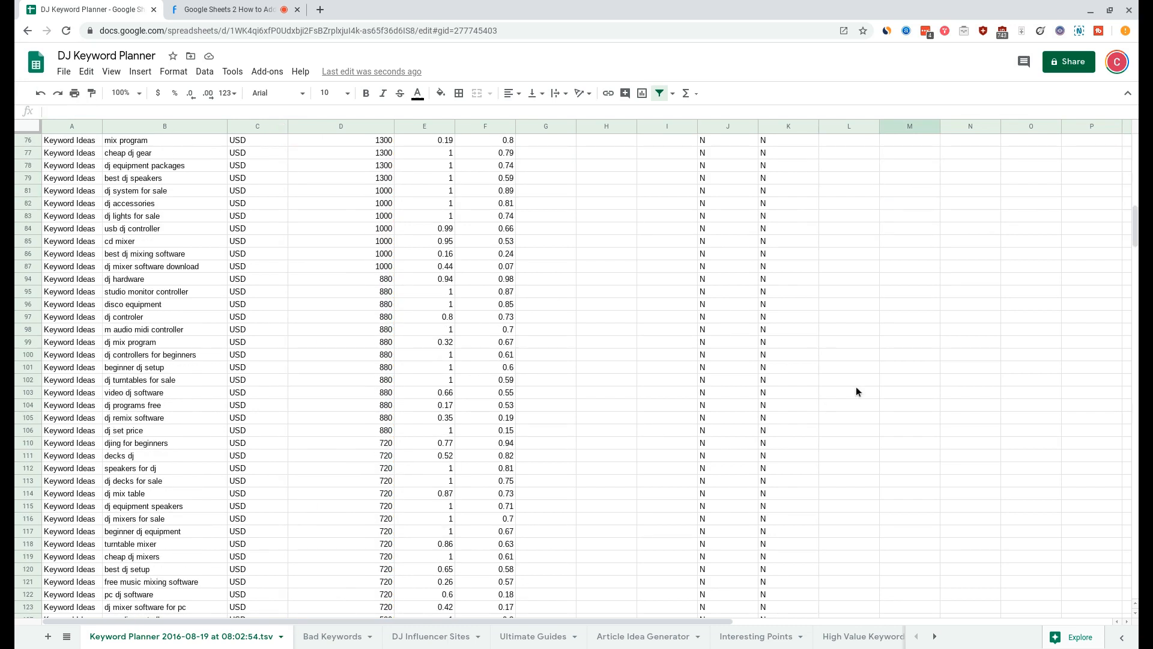
pyautogui.scroll(5, 367, 168)
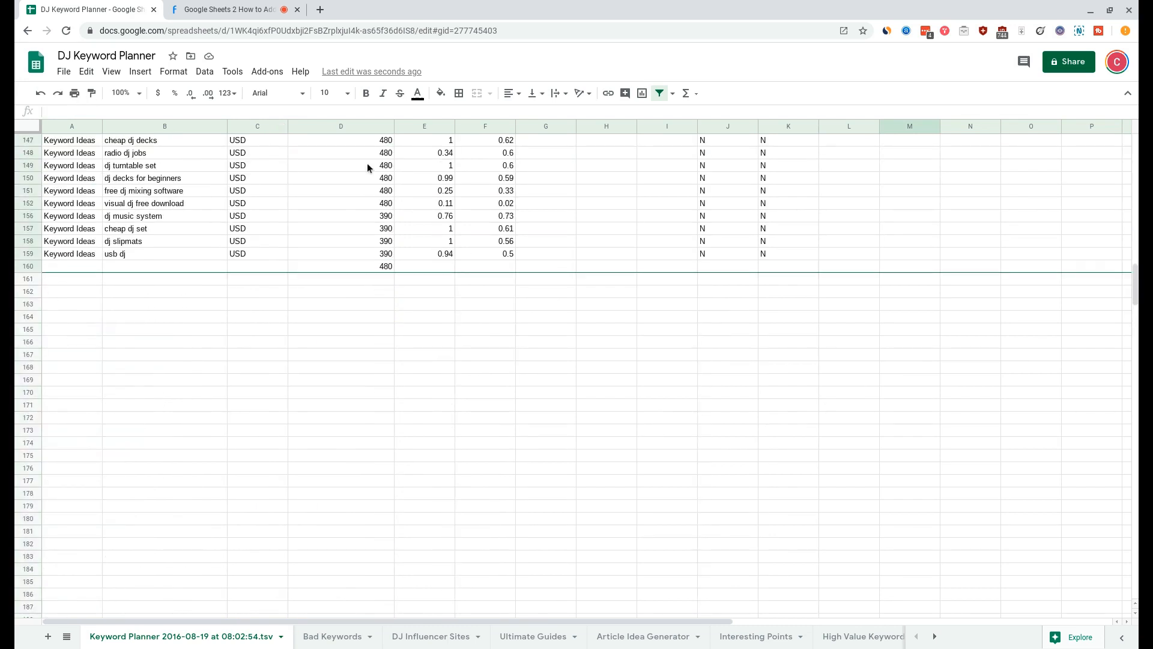
pyautogui.click(361, 280)
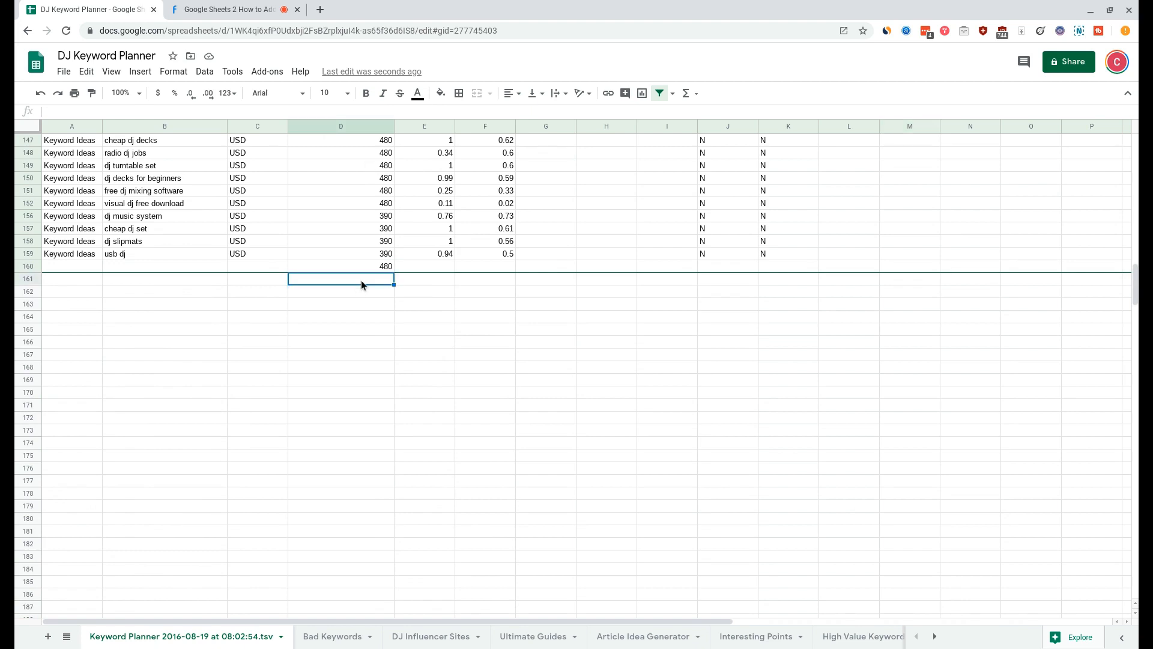
pyautogui.write('1000')
pyautogui.press('Return')
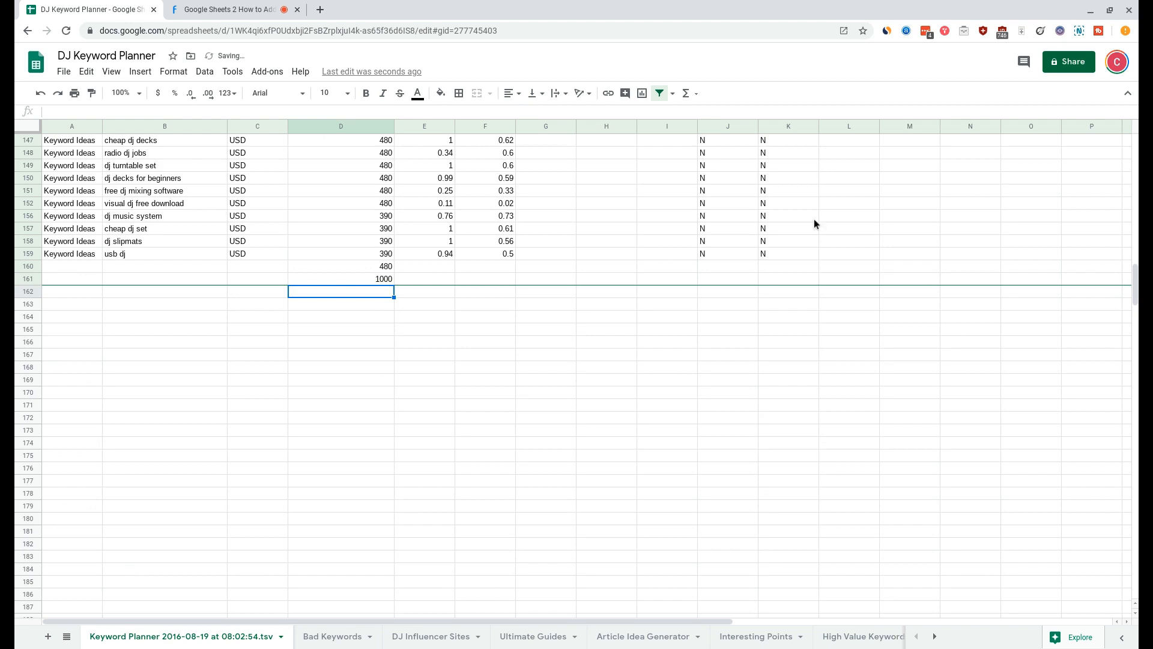
# Step: Enter the label "Total >500" in M5, directly below the total of the monthly searches
pyautogui.scroll(20, 847, 241)
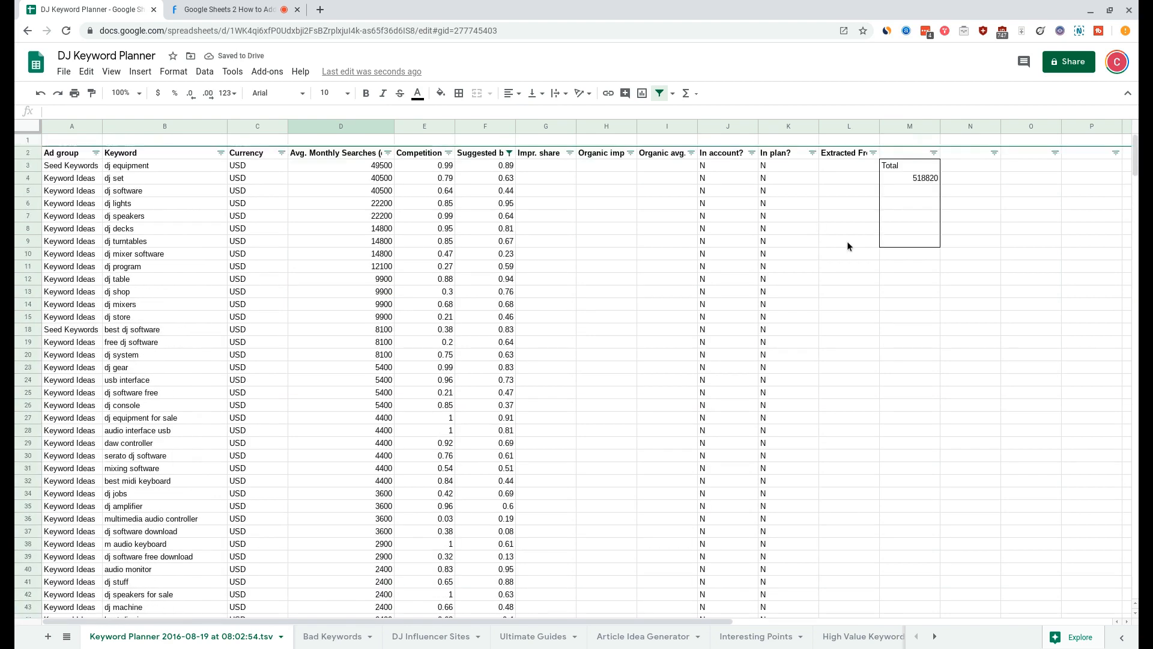
pyautogui.click(917, 188)
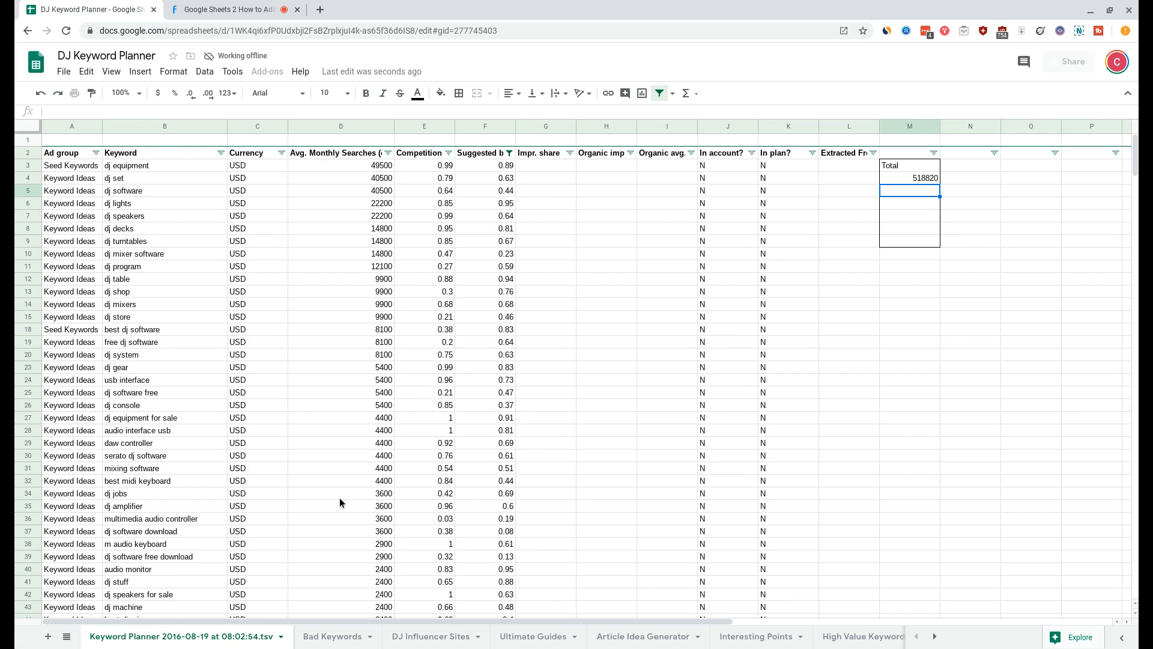
pyautogui.scroll(-20, 340, 497)
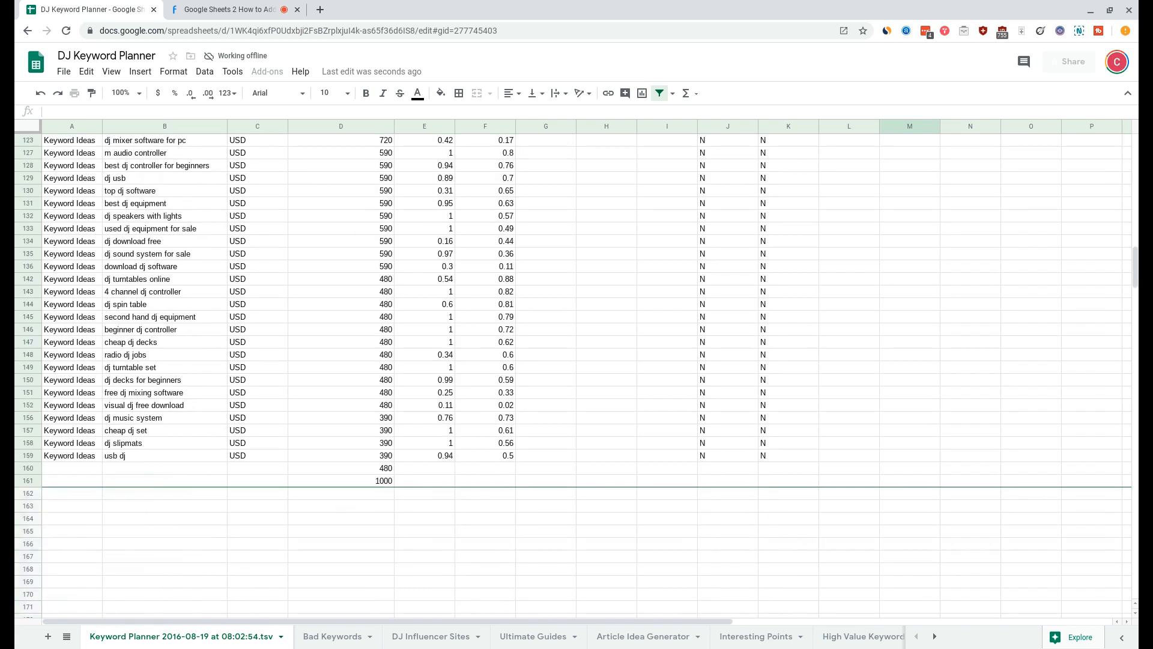
pyautogui.scroll(20, 764, 242)
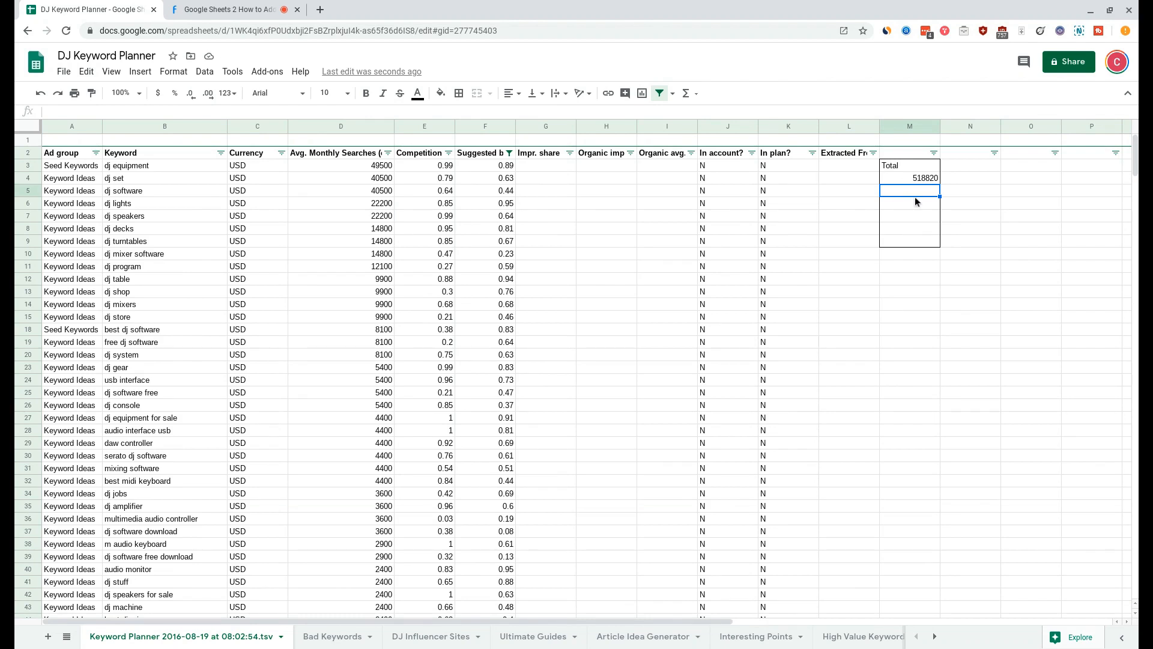
pyautogui.write('Total >500')
pyautogui.press('Return')
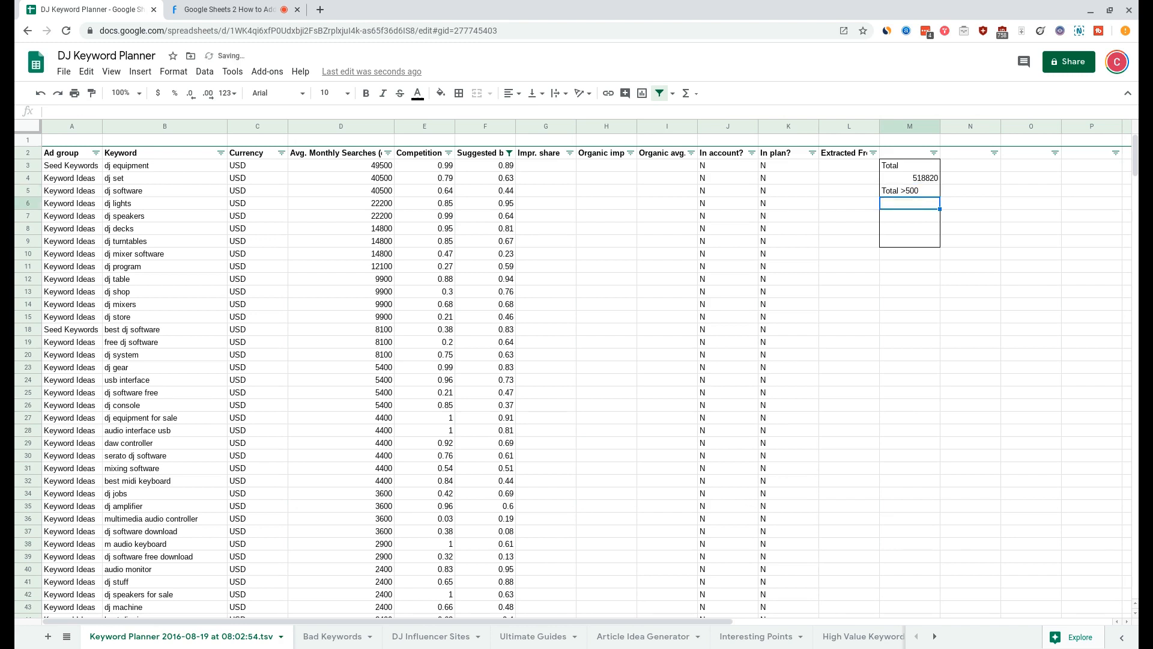
# Step: Enter the formula =SUMIF(D3:D,">500") in M6 to total only the average monthly searches above 500
pyautogui.write('=SUMIF')
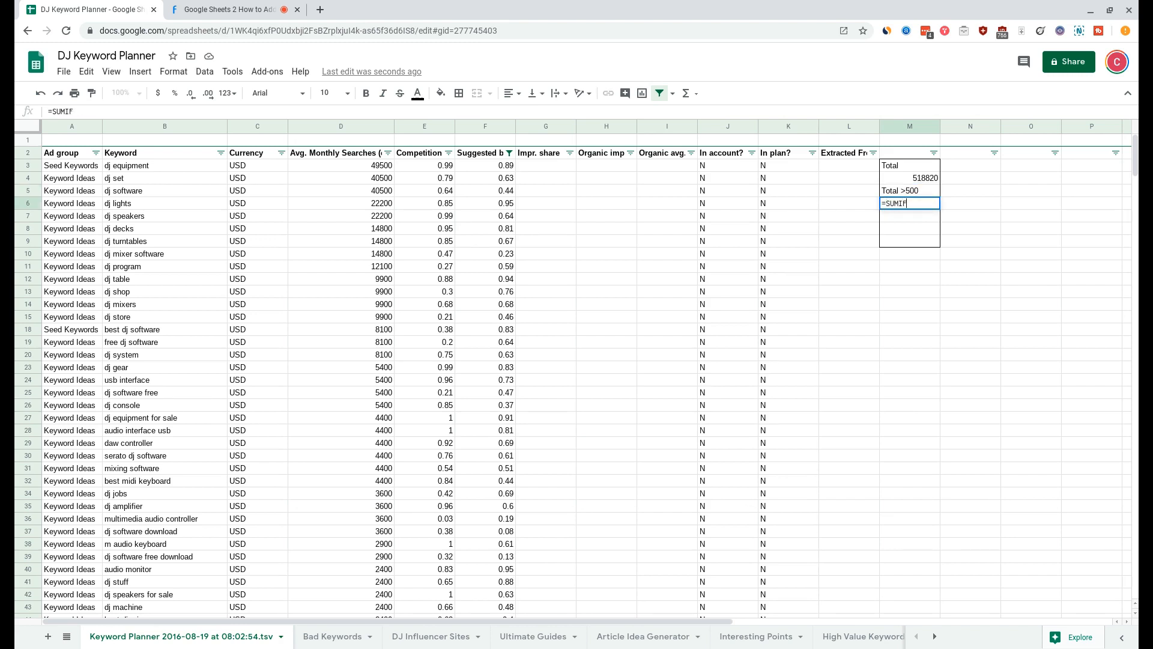
pyautogui.write('(')
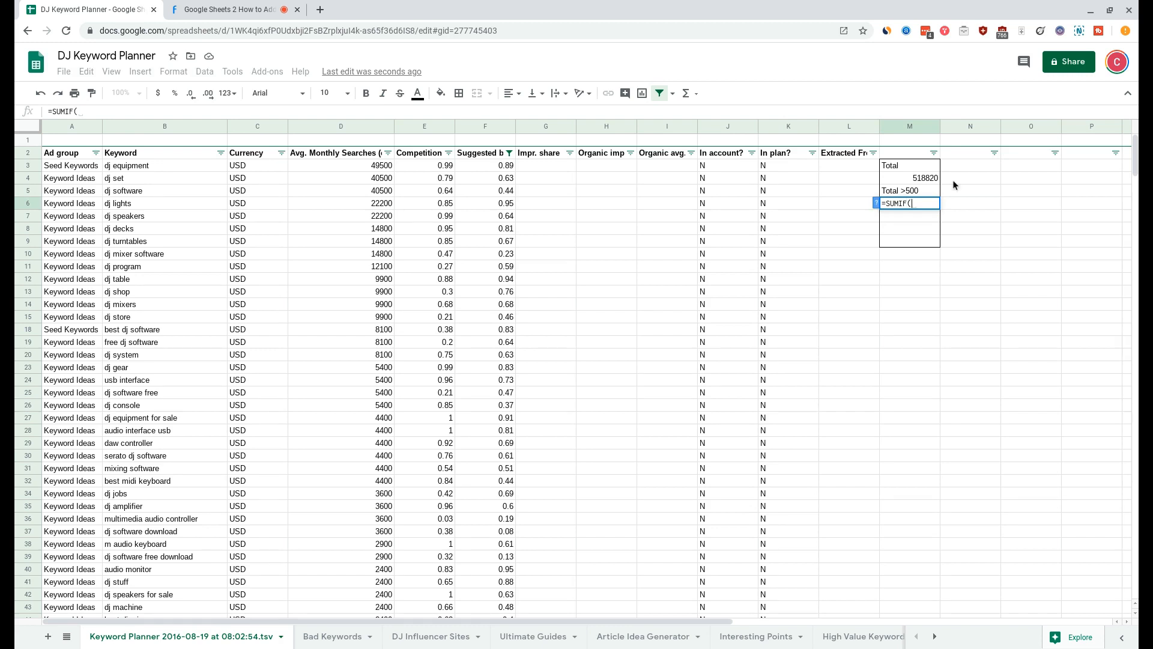
pyautogui.click(876, 204)
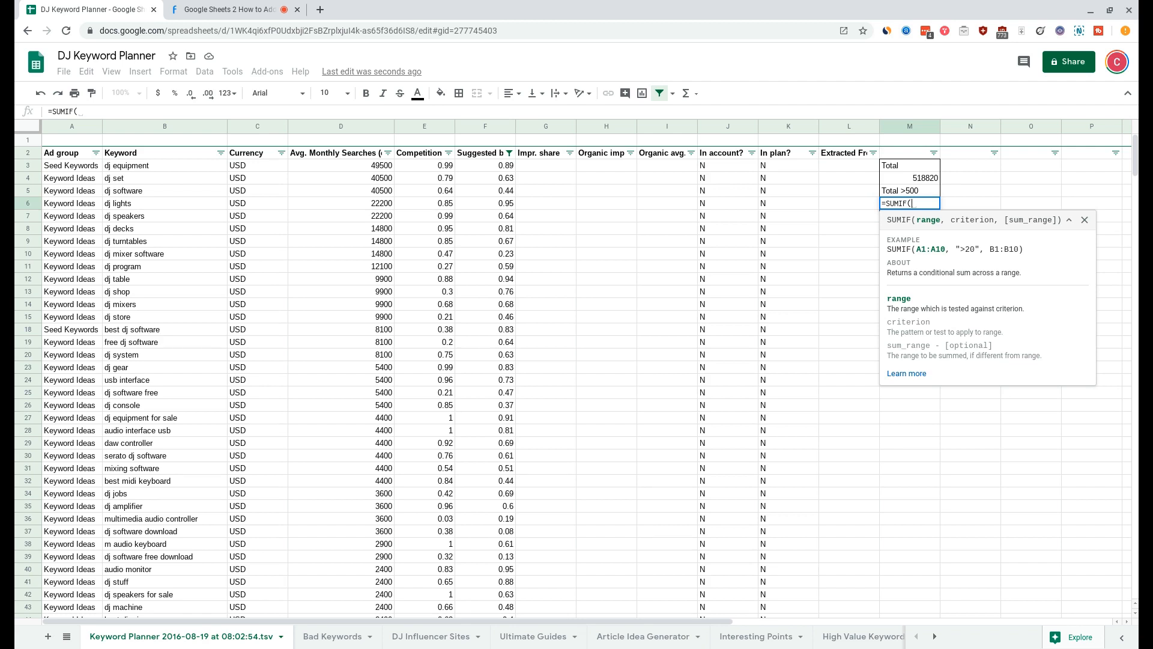
pyautogui.write('3')
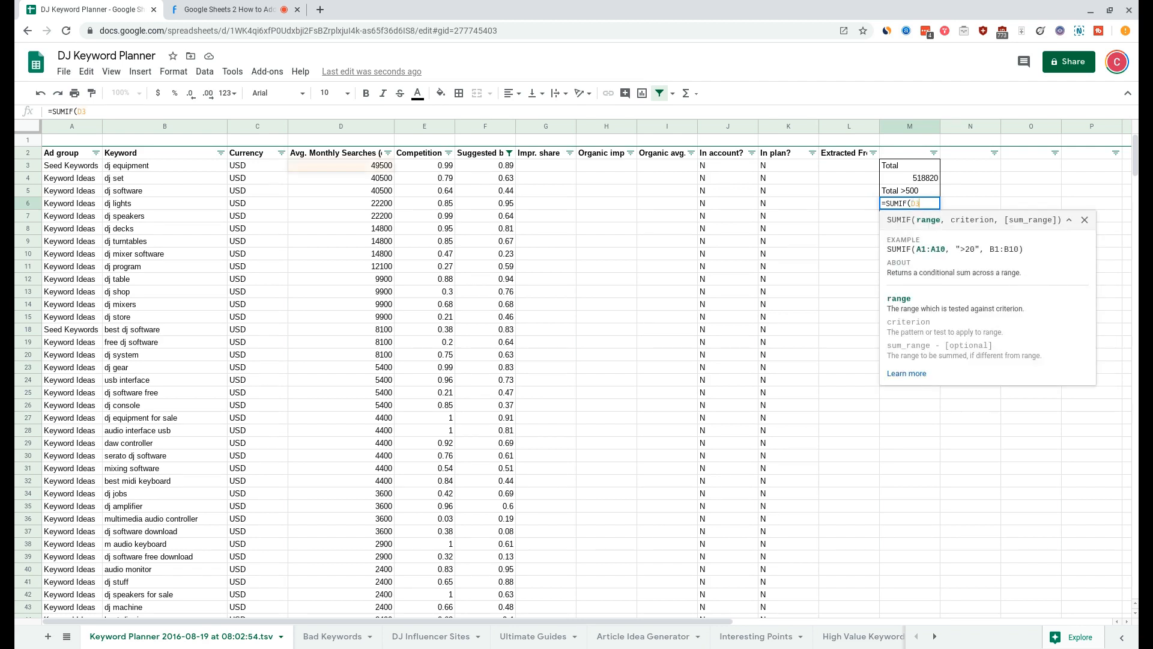
pyautogui.write(':D')
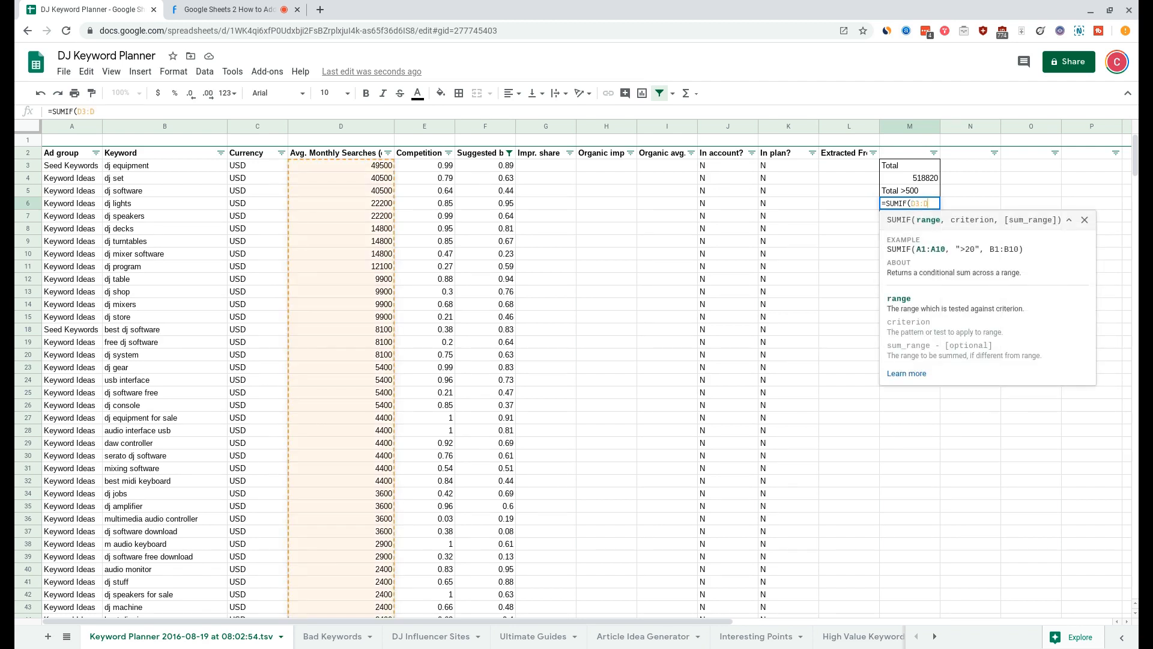
pyautogui.write(',')
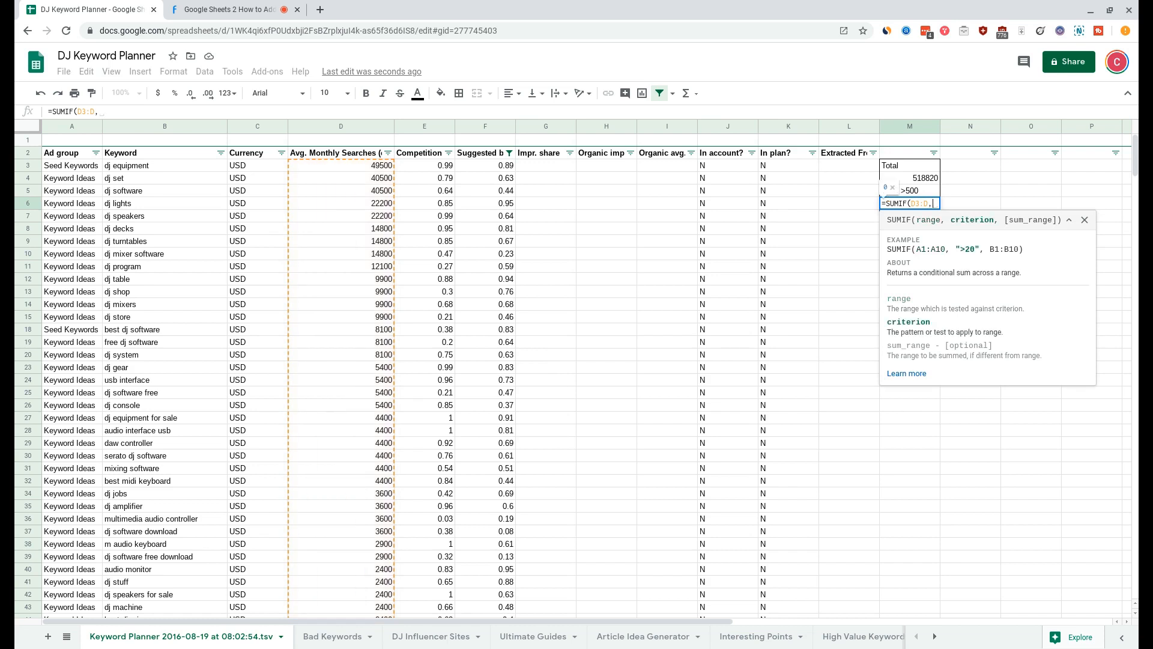
pyautogui.write('">')
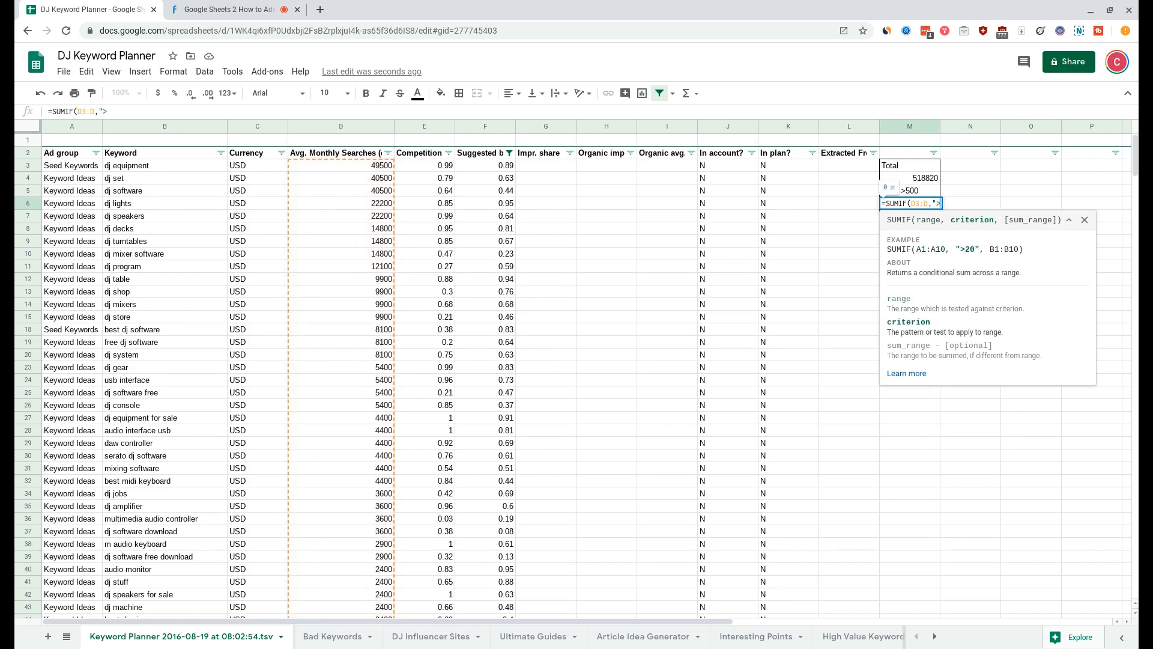
pyautogui.write('500")')
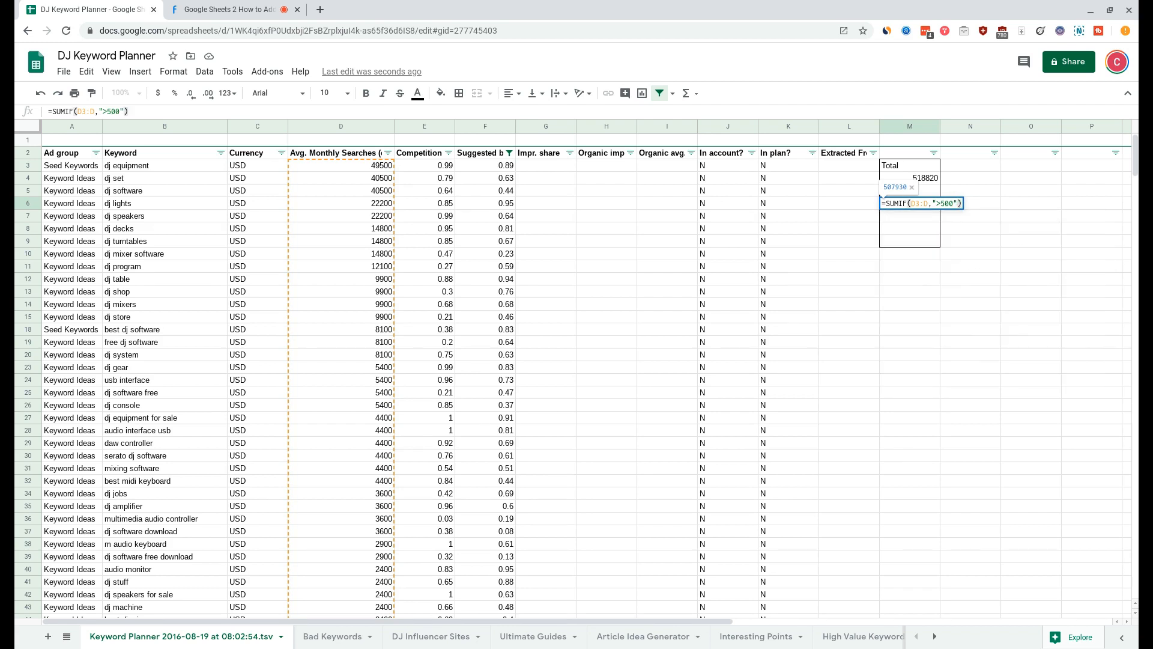
pyautogui.press('Return')
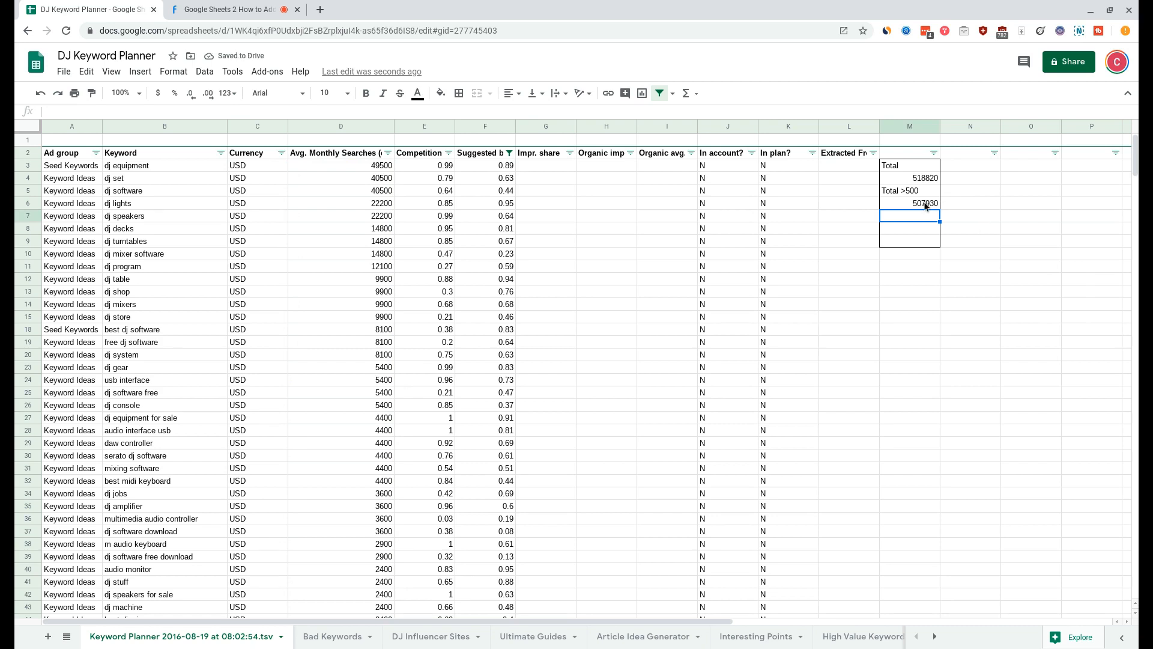
# Step: Compare the formulas in M4 and M6, and enter the label "Total" in M7
pyautogui.click(921, 176)
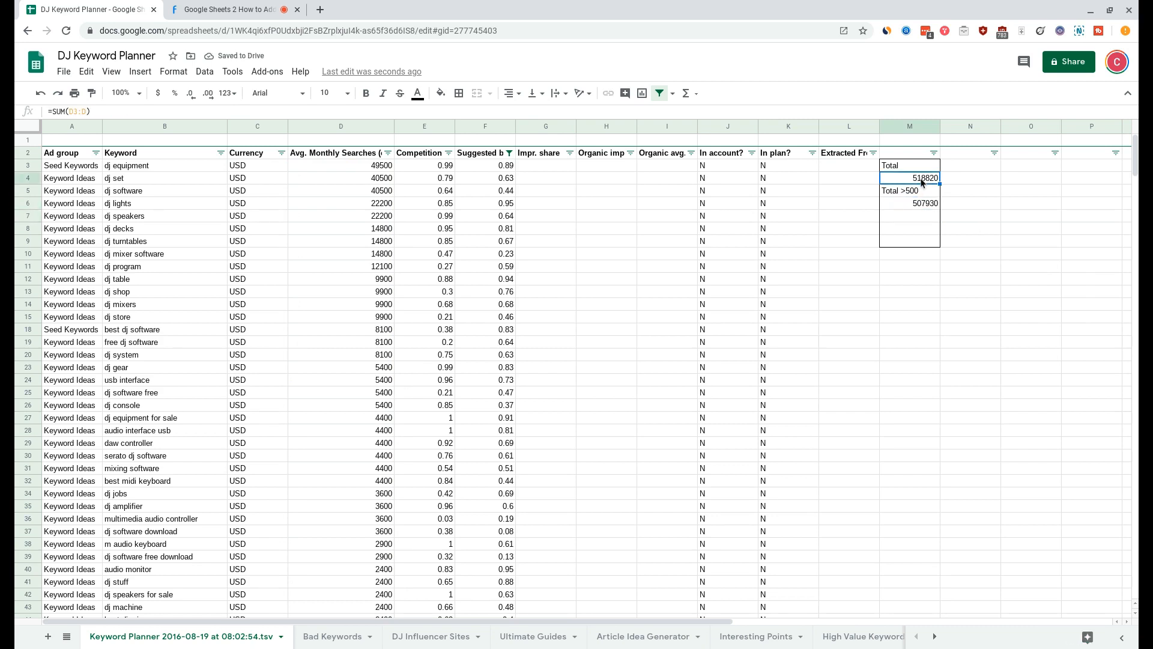
pyautogui.click(919, 204)
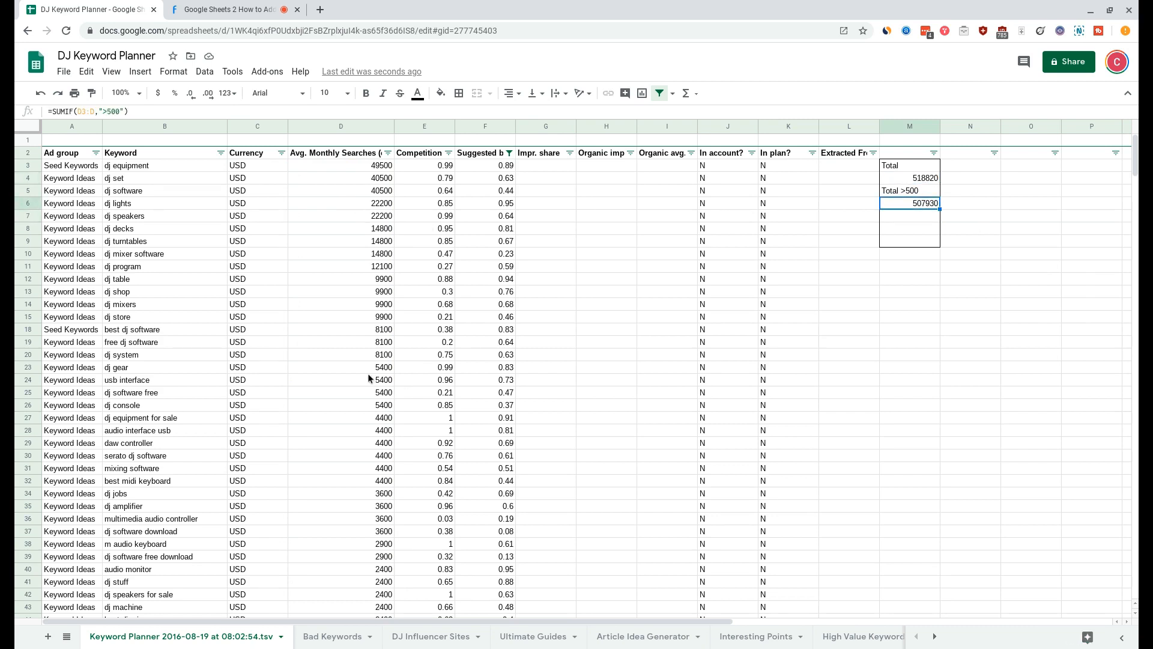
pyautogui.click(895, 216)
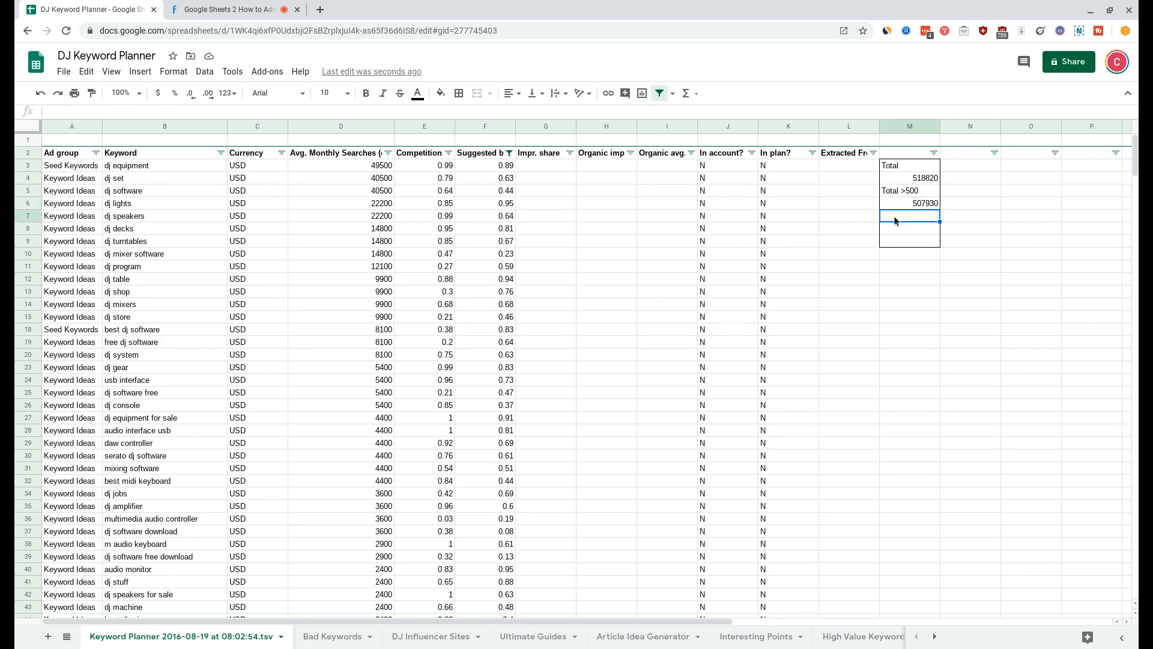
pyautogui.write('Total')
pyautogui.press('Return')
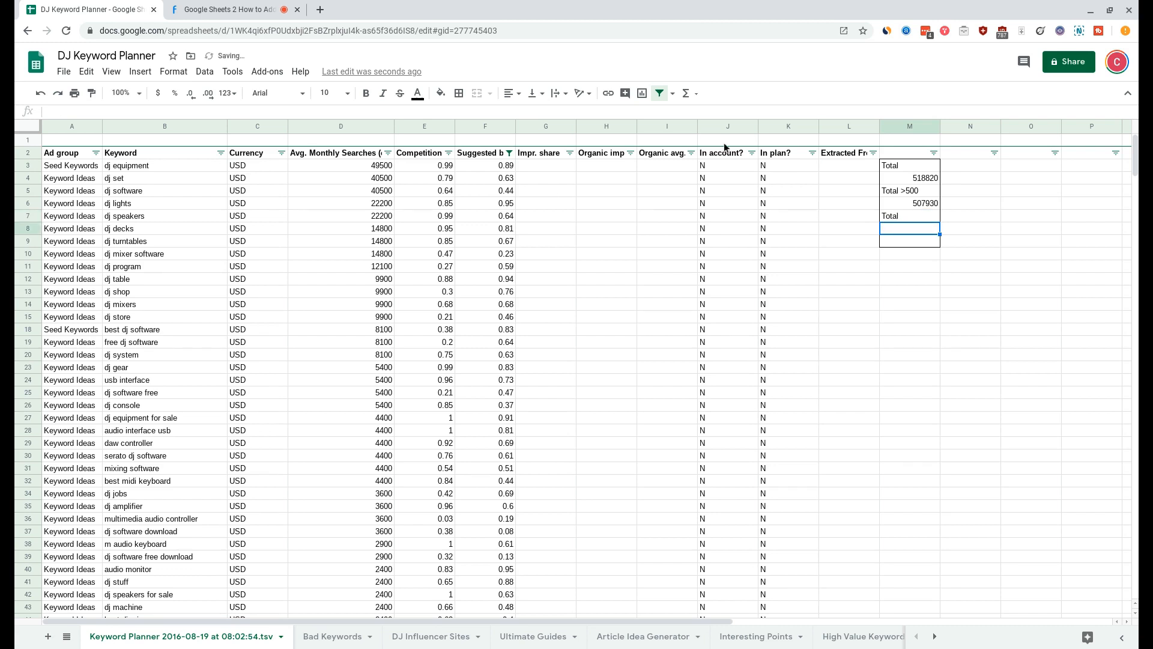
# Step: Enter =SUMIF(F3:F,"<.5",D3:D) in M8 to total the monthly searches of keywords whose suggested bid is below 0.5
pyautogui.click(477, 157)
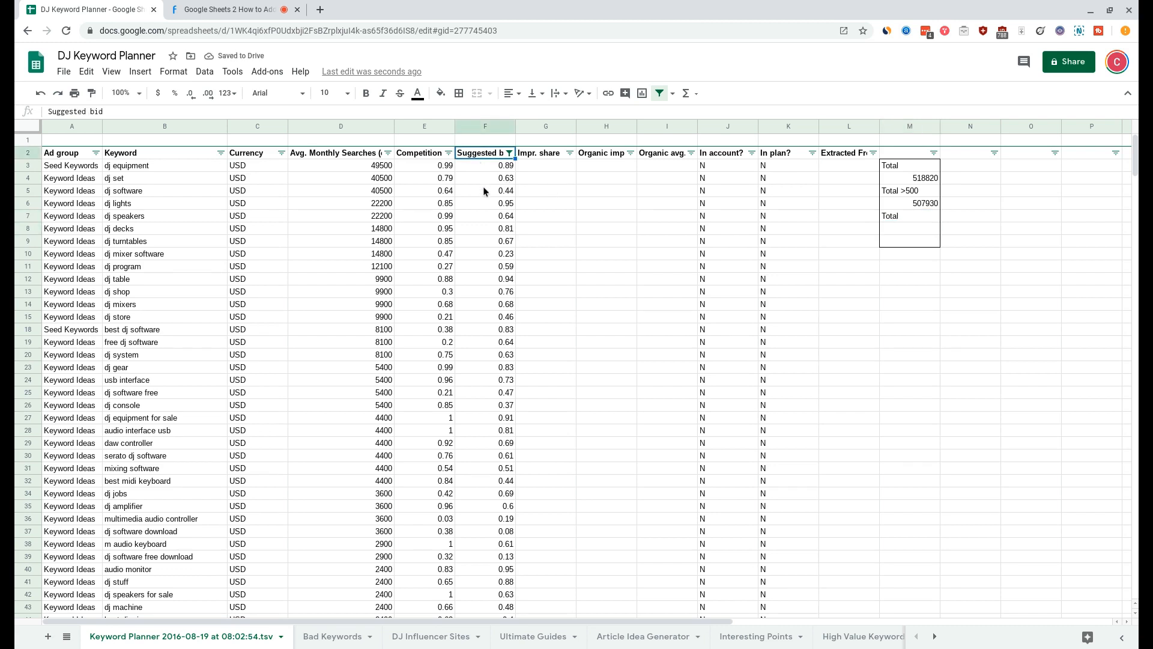
pyautogui.click(493, 445)
pyautogui.click(484, 257)
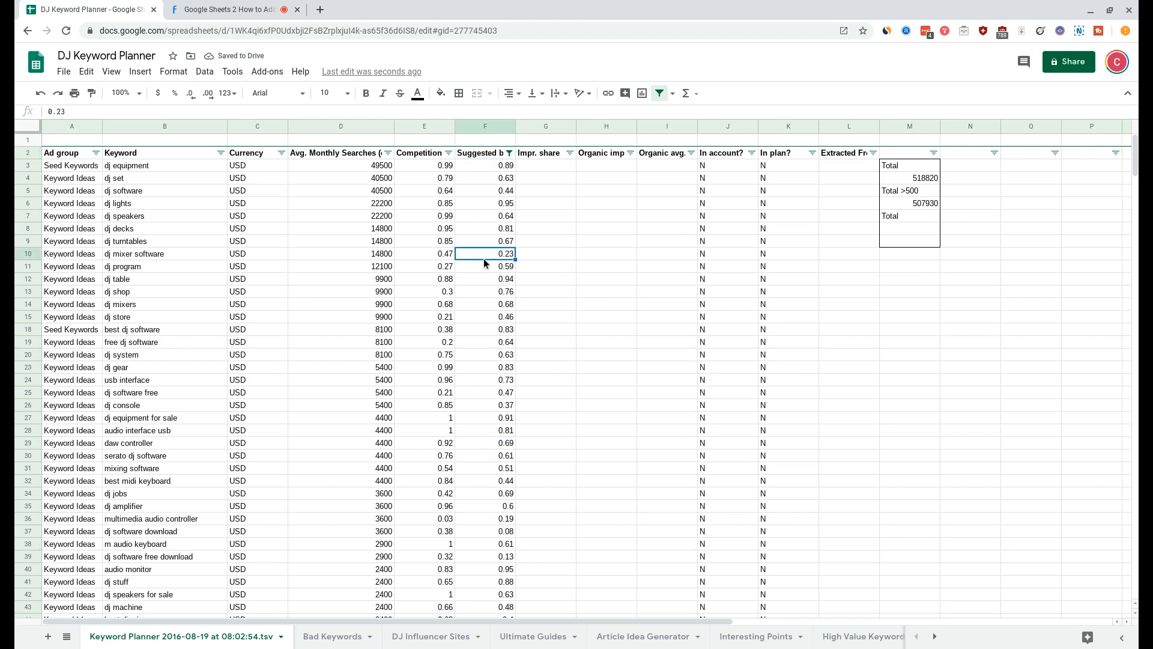
pyautogui.click(488, 302)
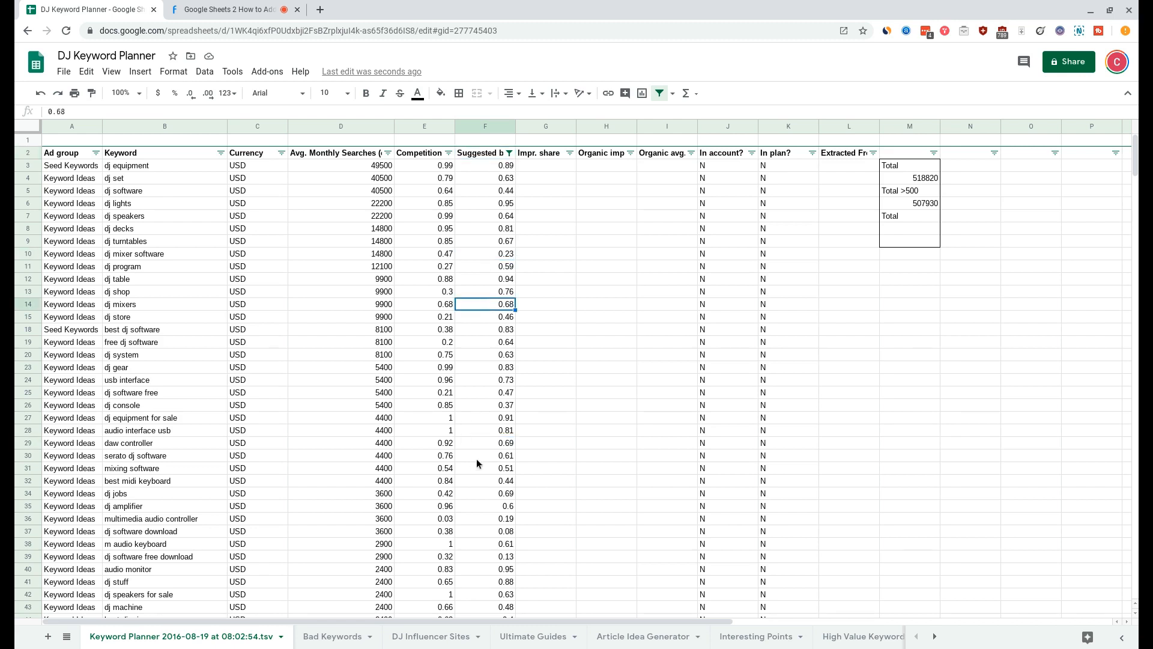
pyautogui.click(909, 230)
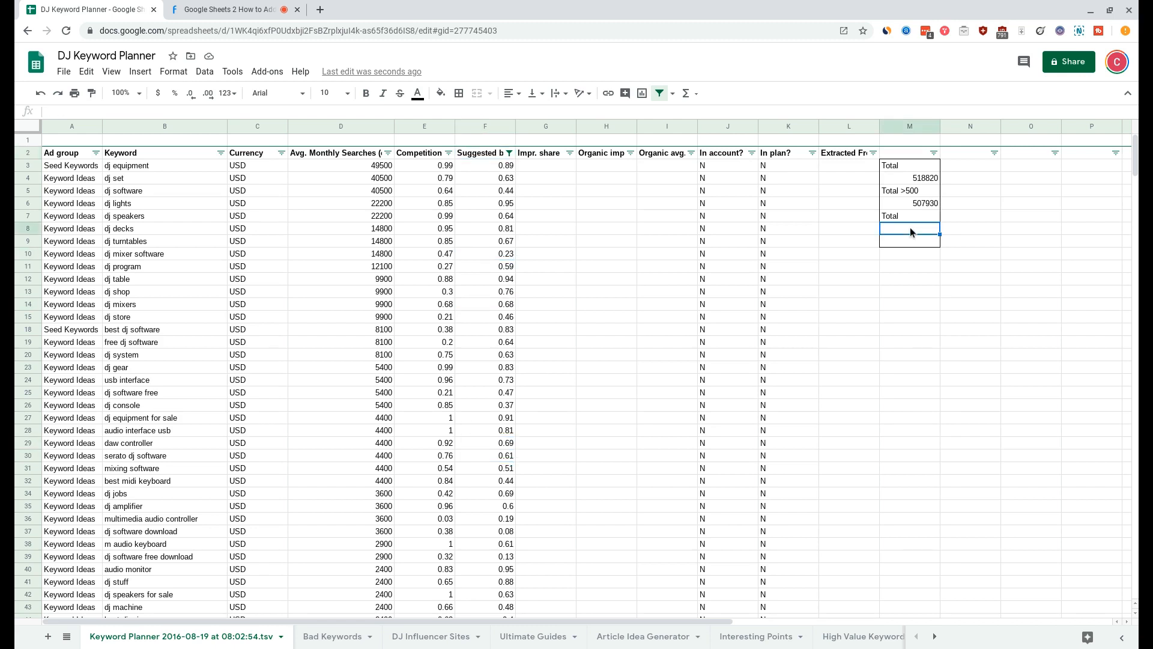
pyautogui.write('=SUMIF(')
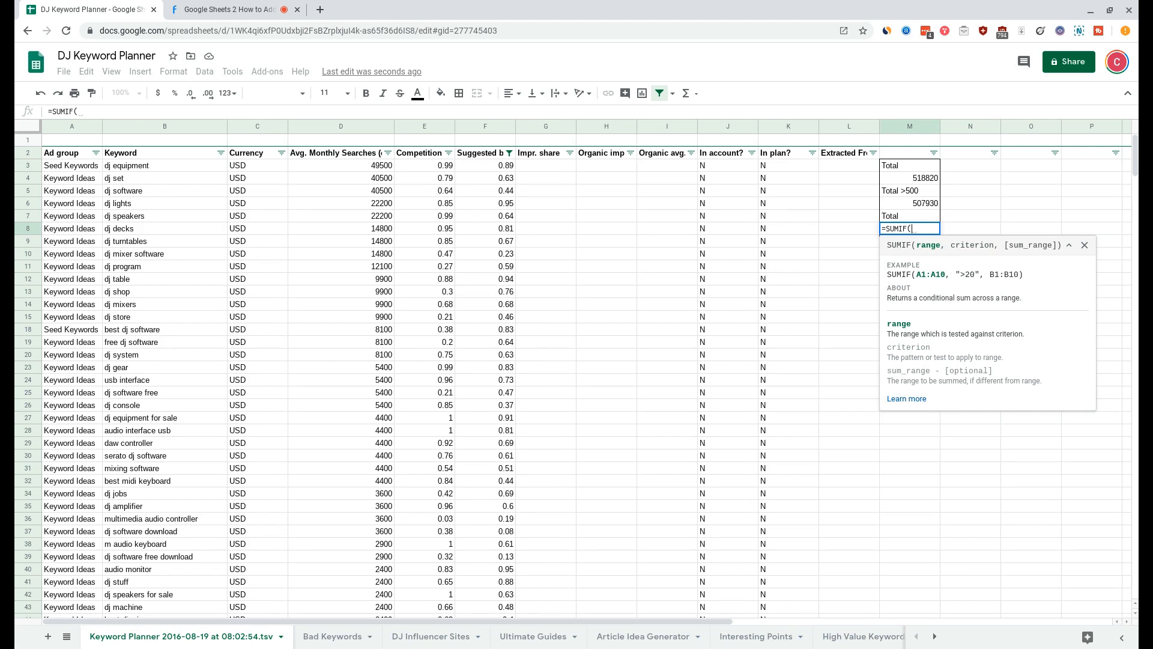
pyautogui.write('F3:F')
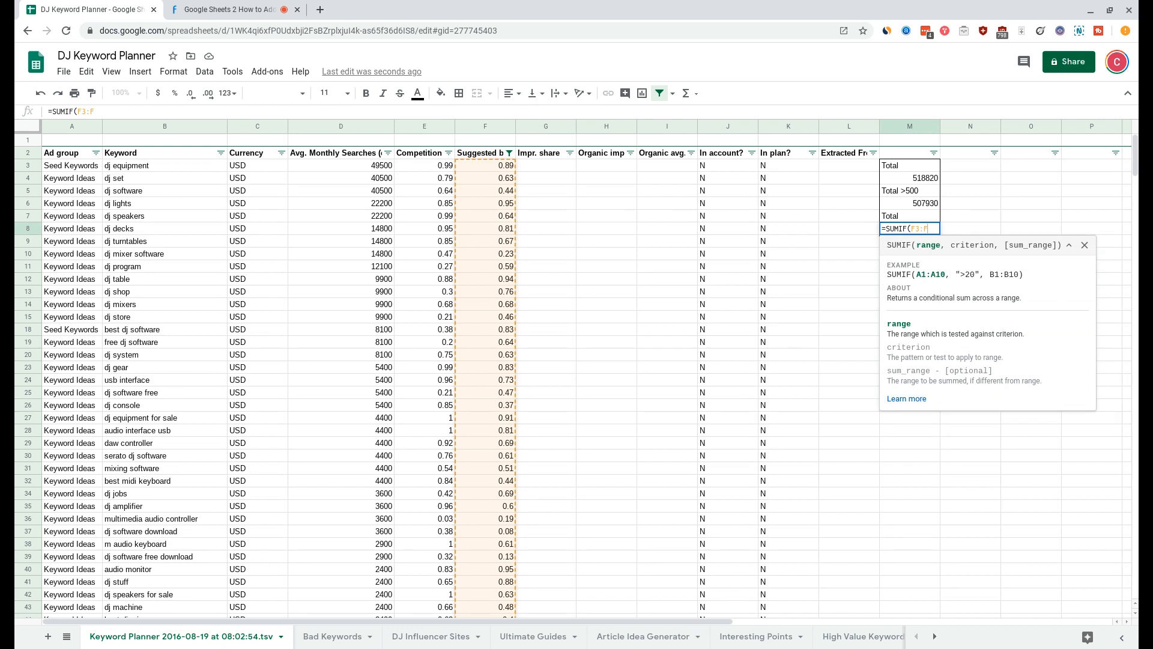
pyautogui.write(',')
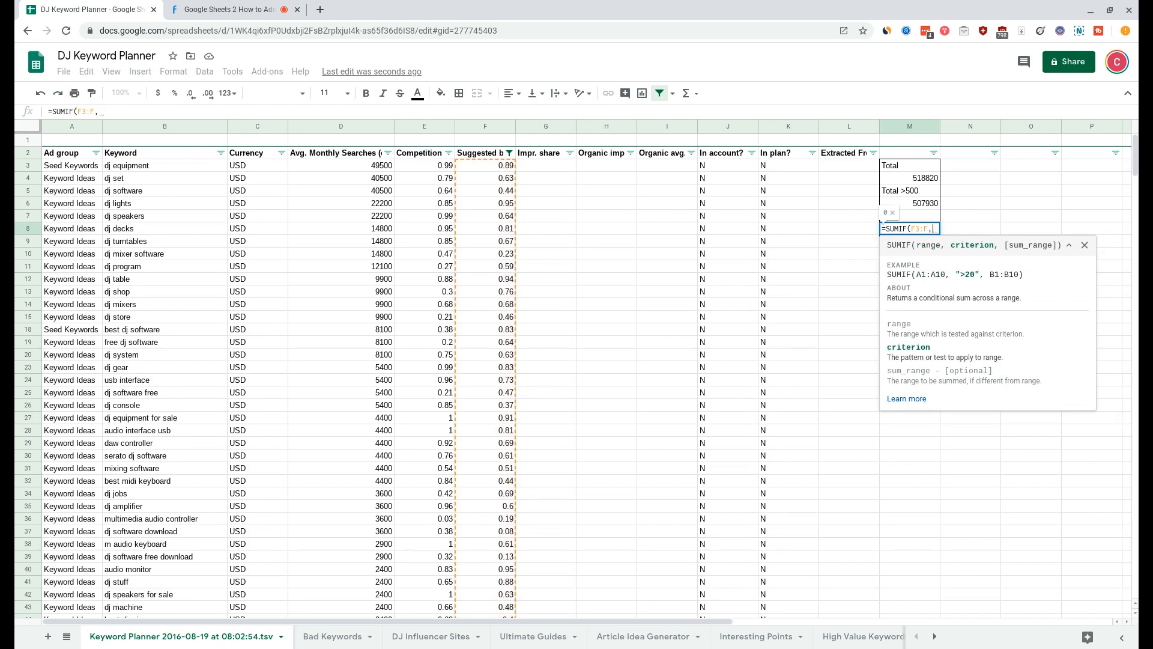
pyautogui.write('"')
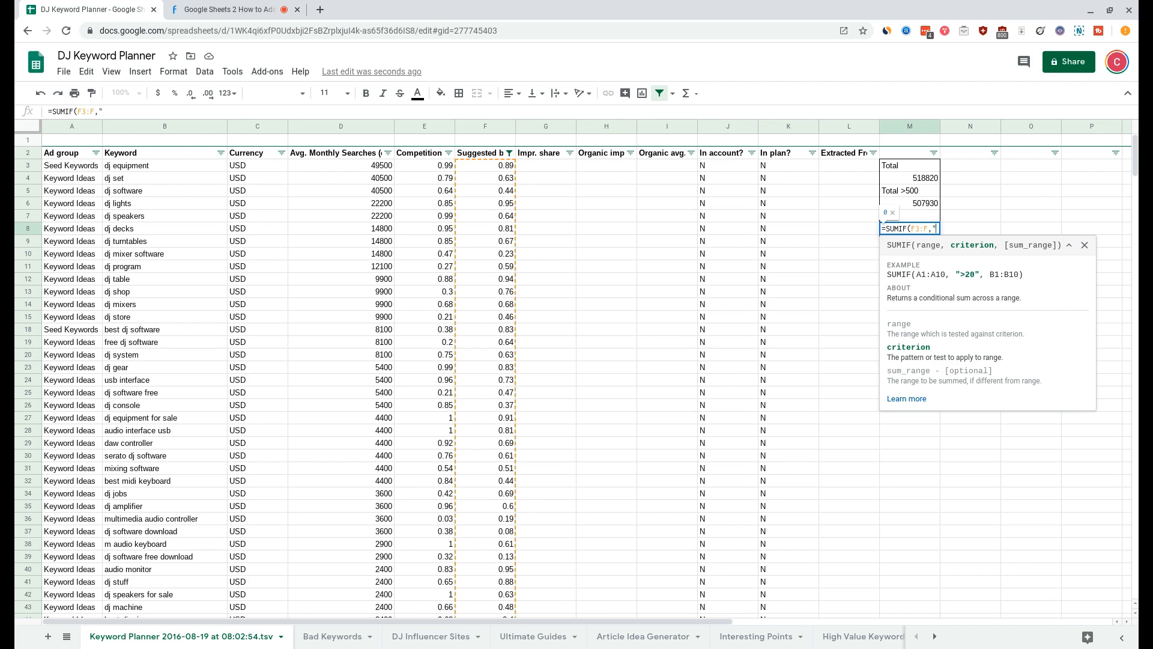
pyautogui.write('<.5",')
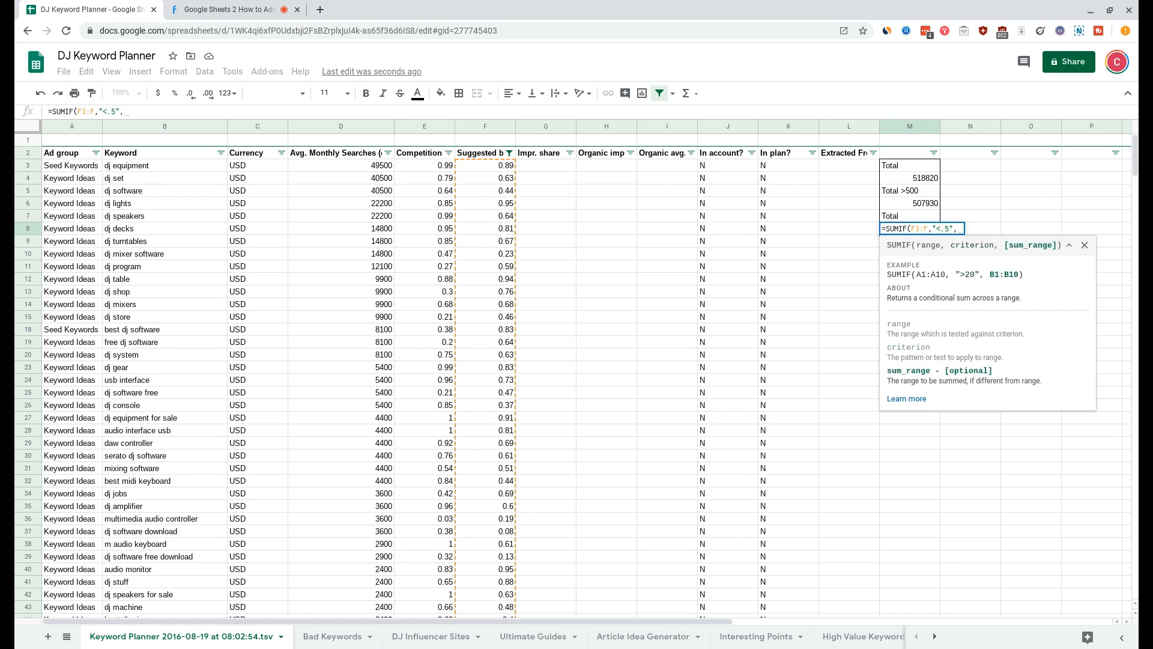
pyautogui.write('D3:')
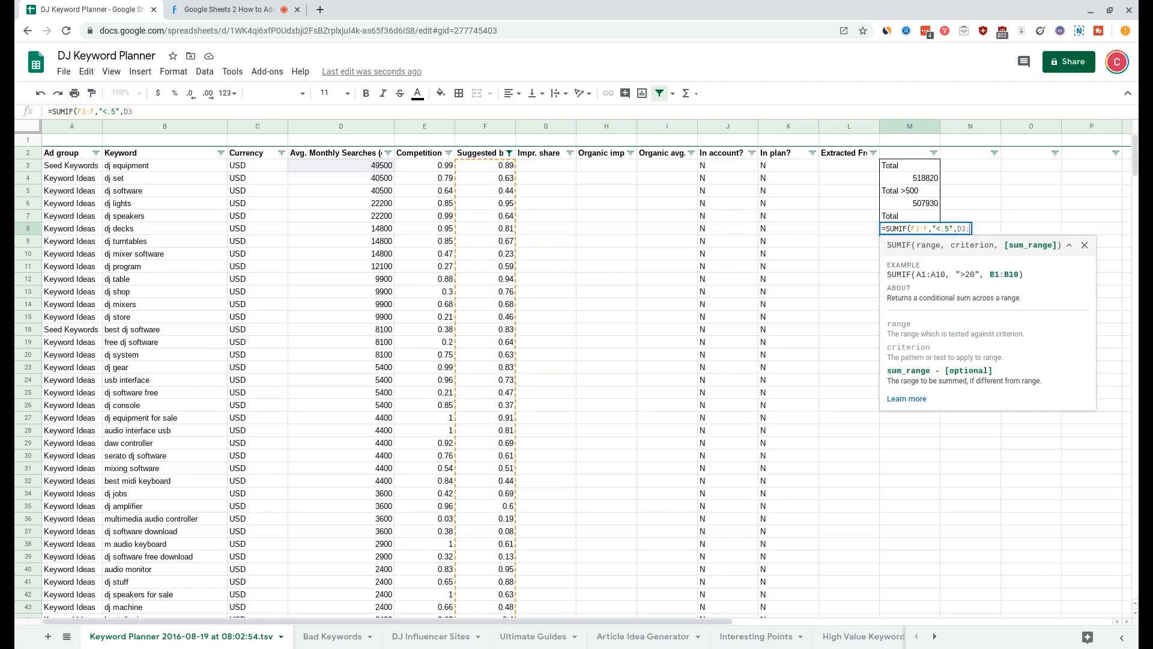
pyautogui.write('D')
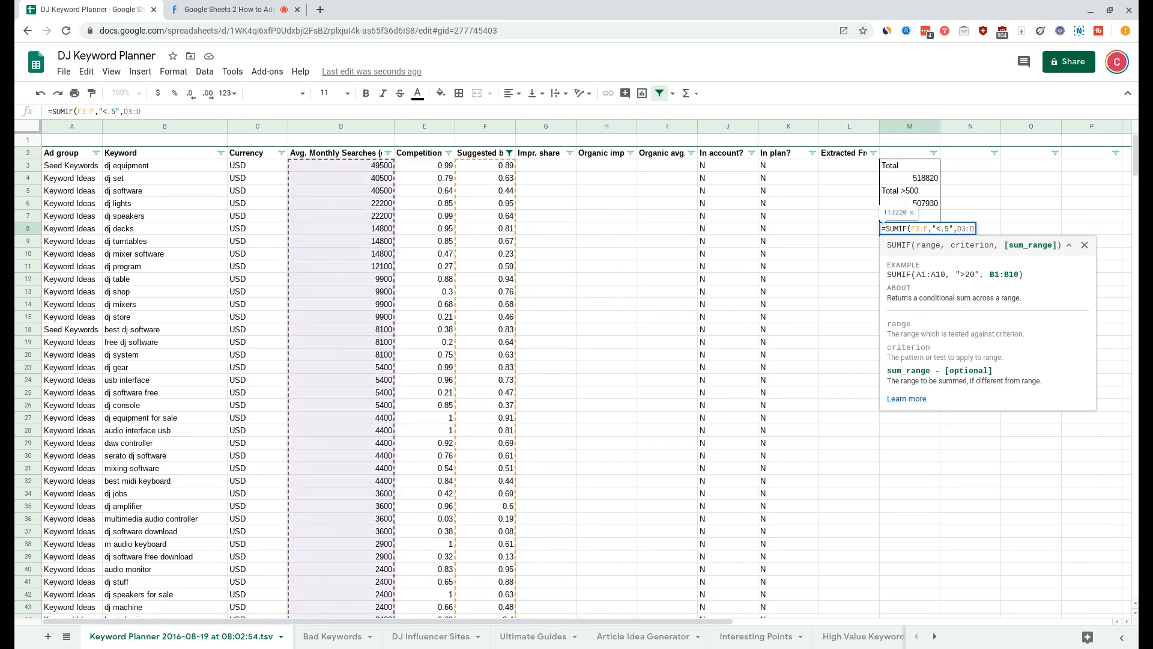
pyautogui.write(')')
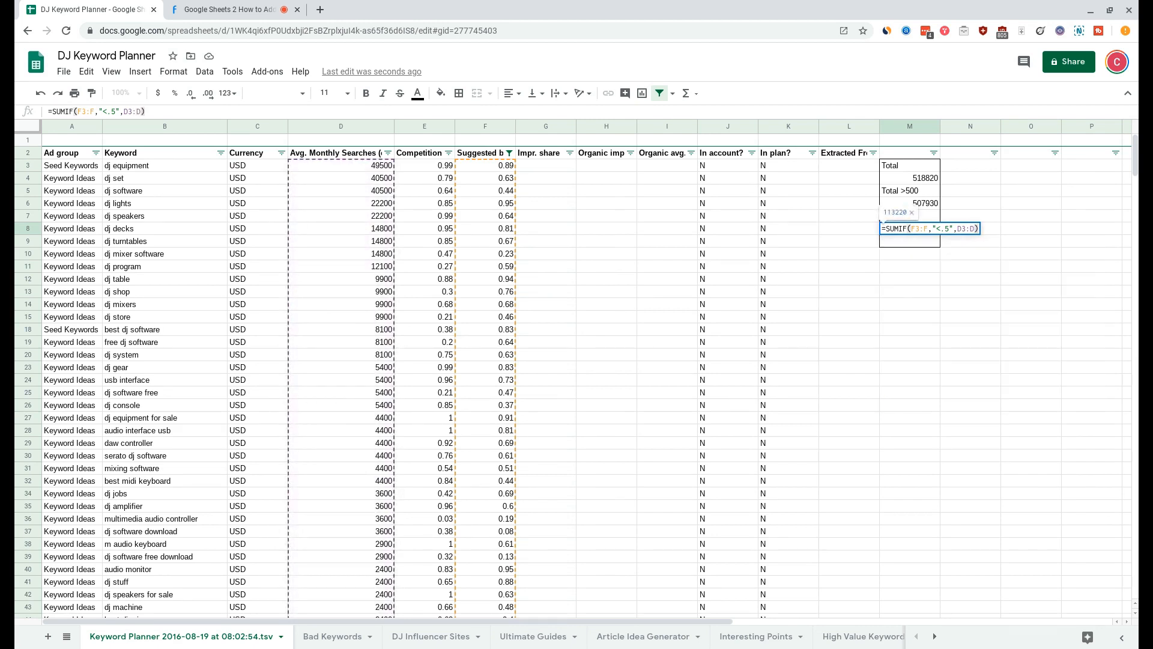
pyautogui.press('Return')
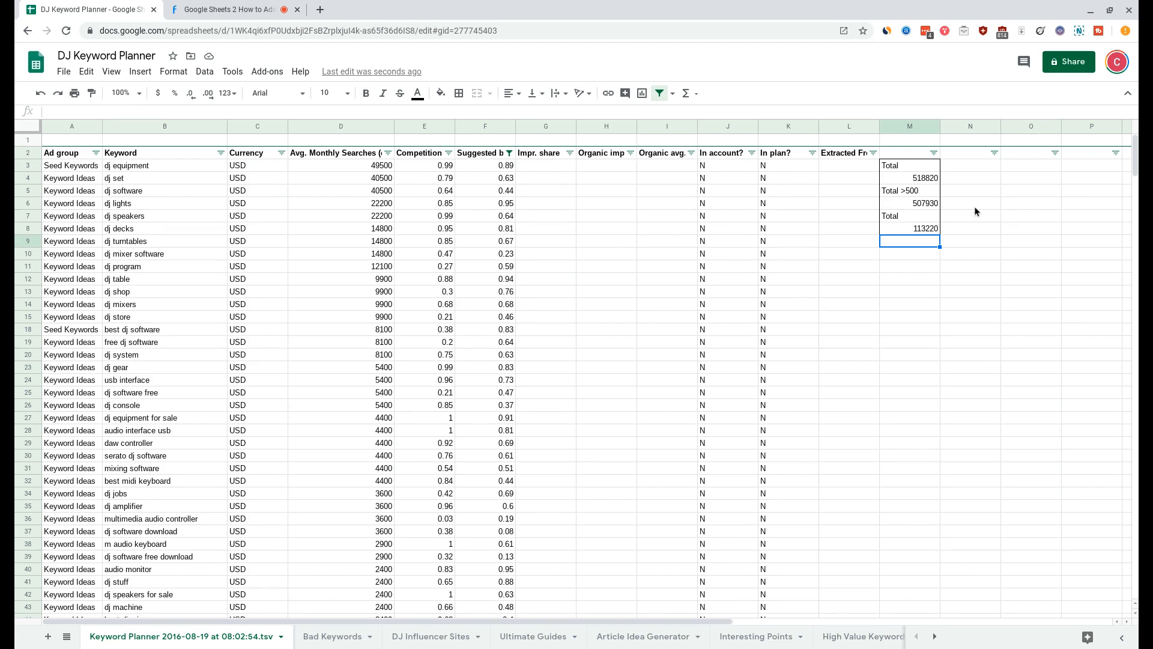
# Step: Review the total formula in M4 and select the summary cells M5:M9
pyautogui.click(927, 178)
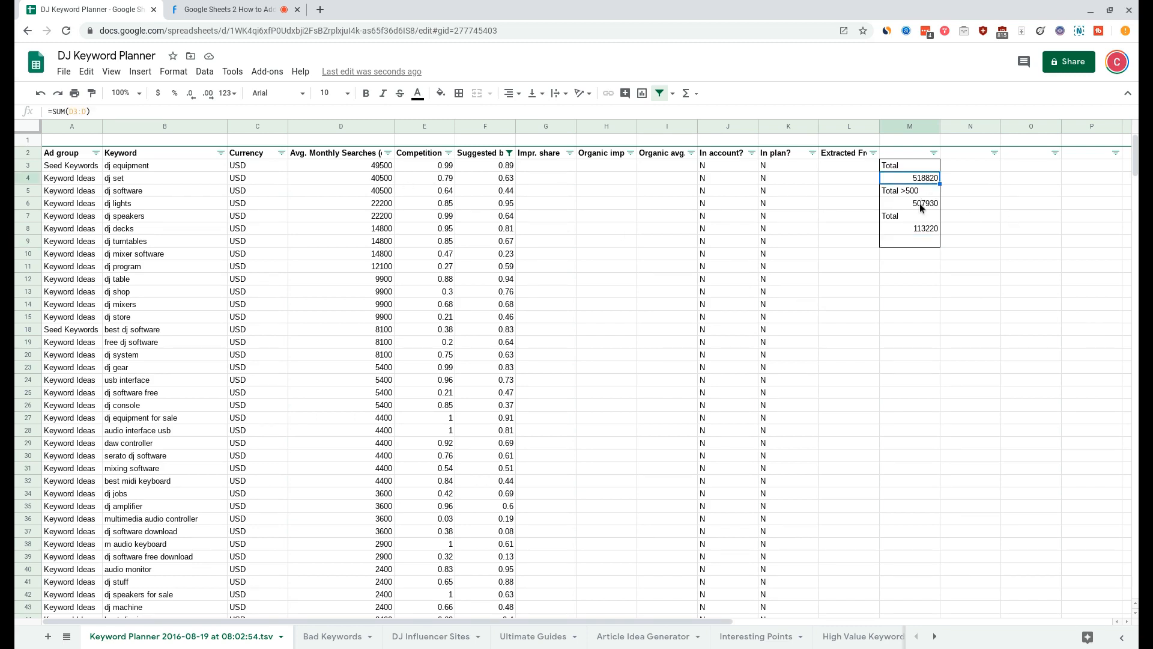
pyautogui.moveTo(917, 189); pyautogui.dragTo(913, 240)
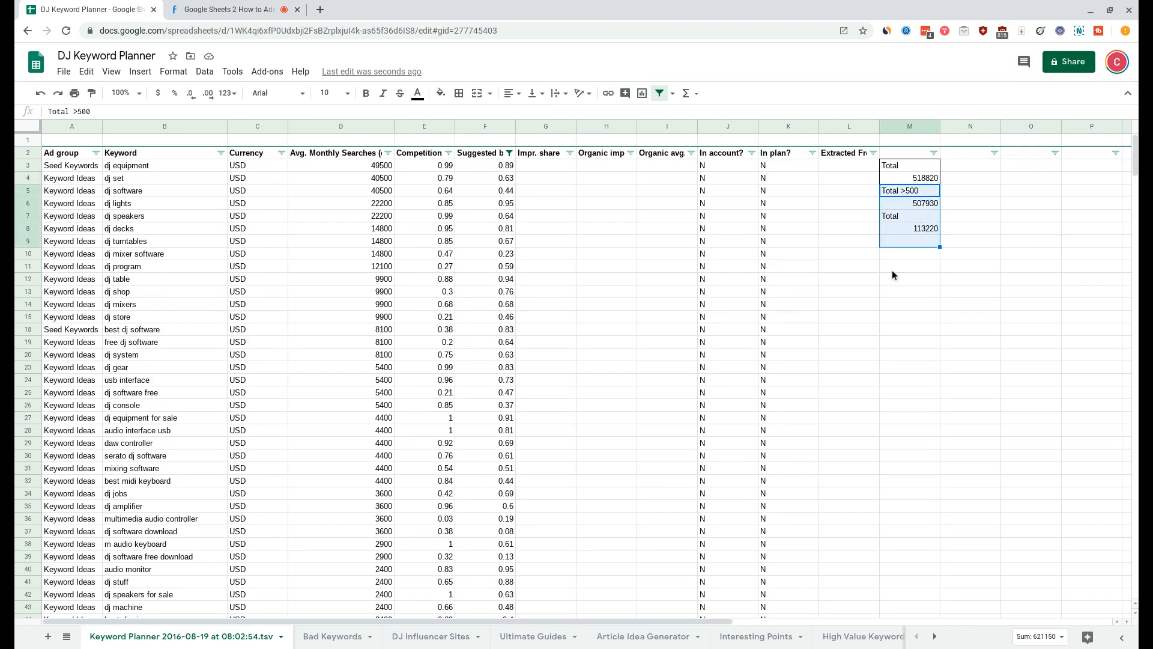